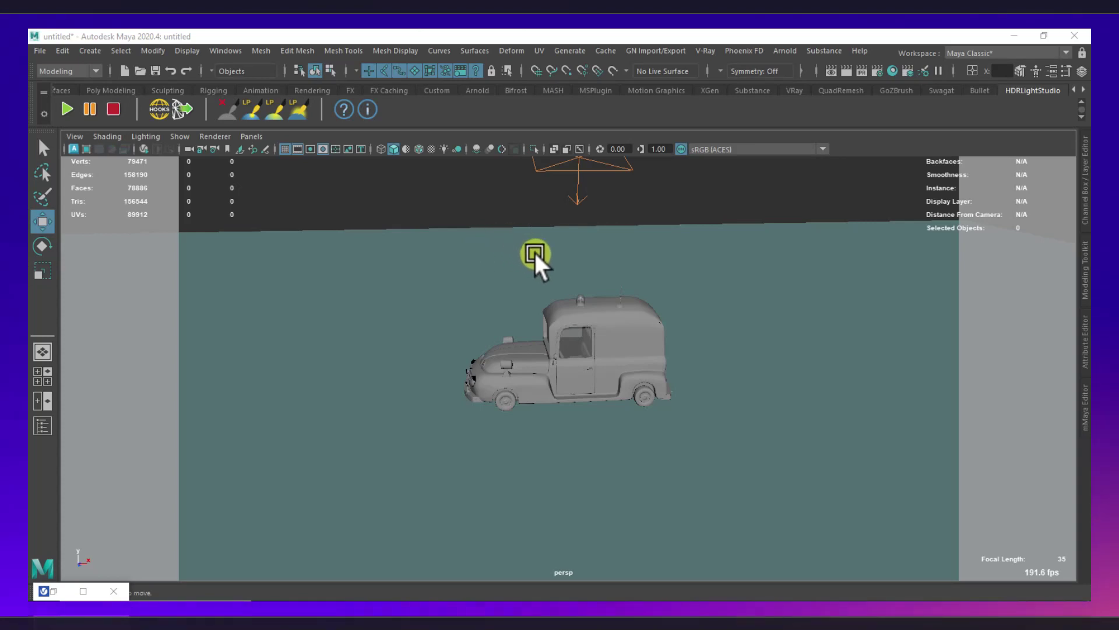
Step: Pull the perspective view back from the car and run an interactive test render in the V-Ray Frame Buffer
right_click_drag(619, 260, 525, 231, "alt")
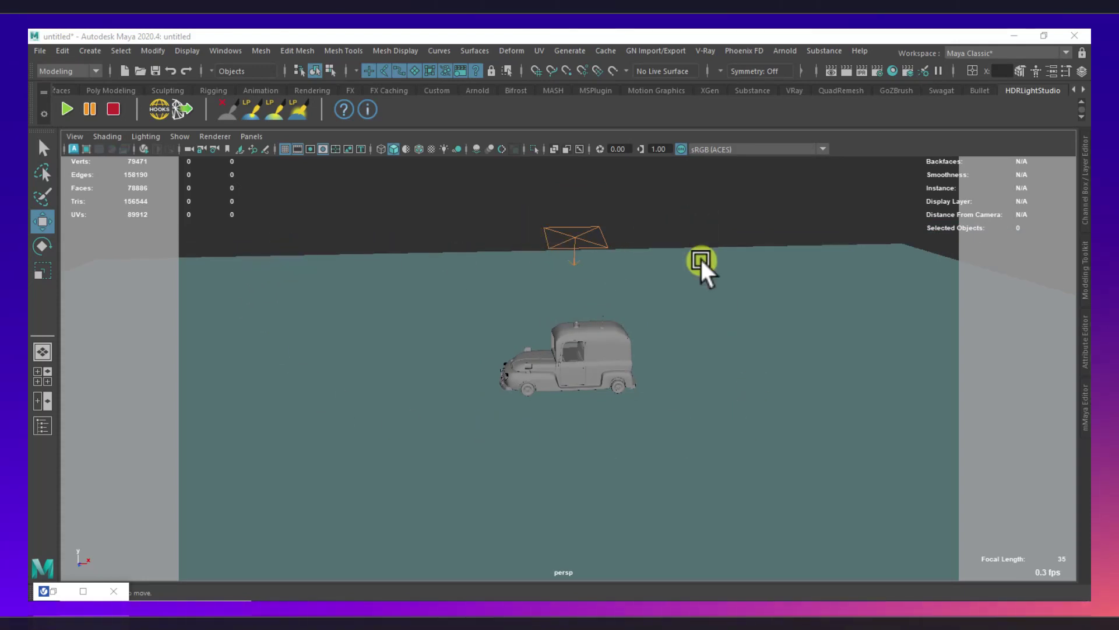
left_click_drag(837, 344, 778, 291, "alt")
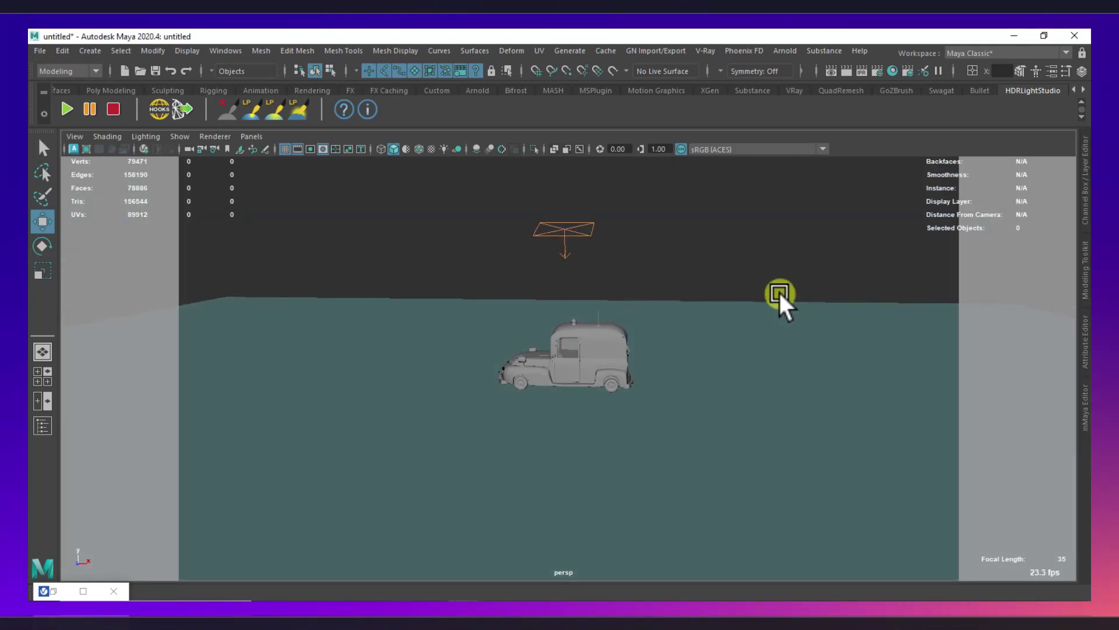
left_click(709, 51)
left_click(721, 74)
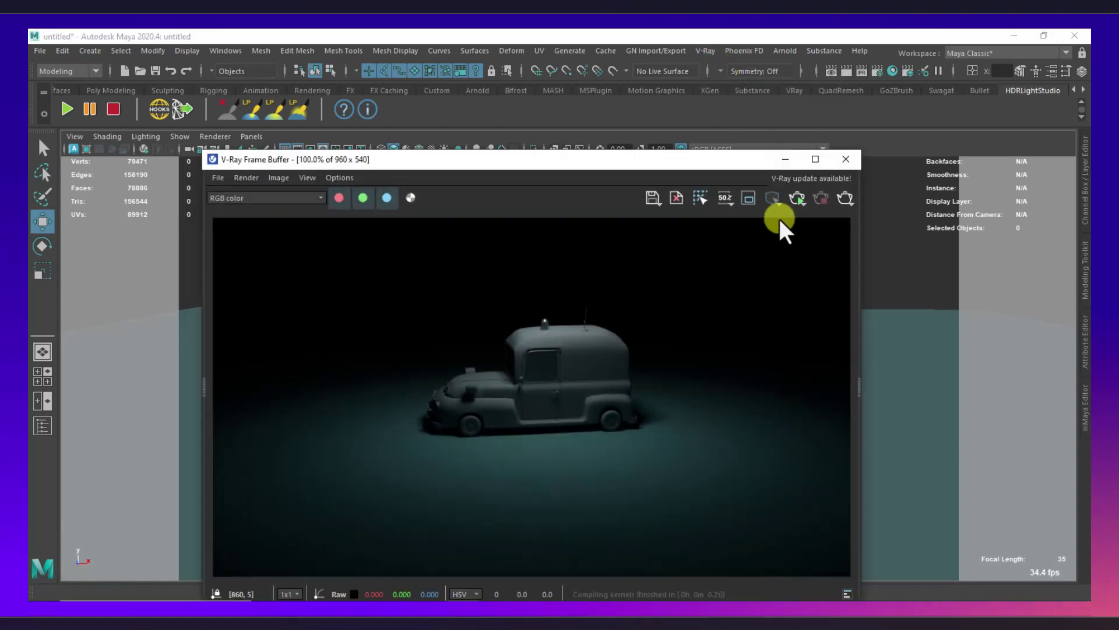
left_click(797, 199)
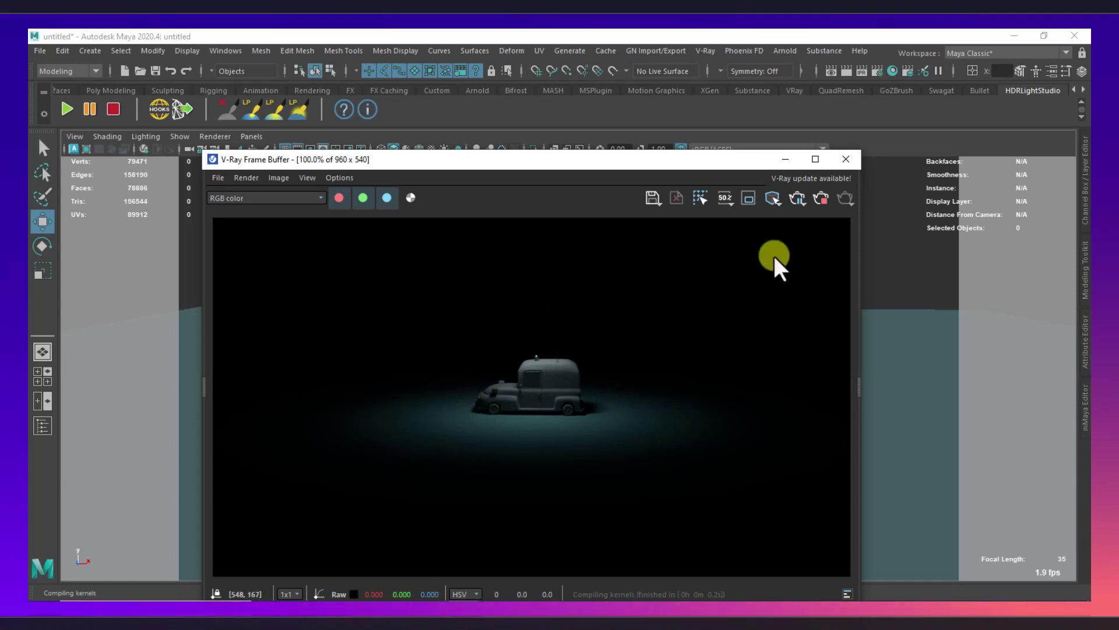
left_click(846, 160)
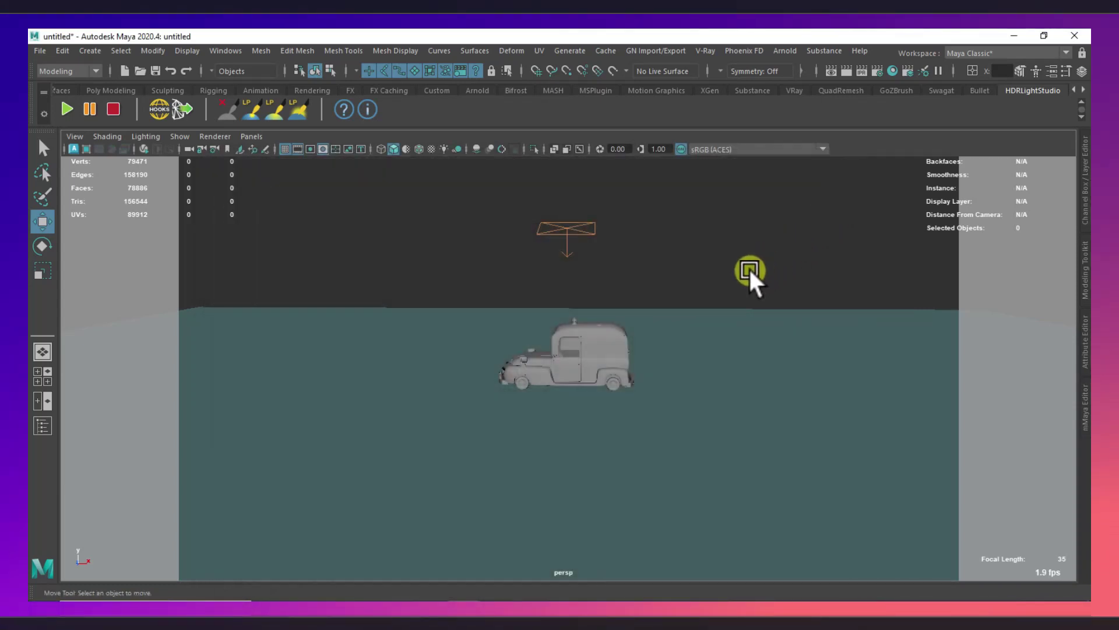
Step: Duplicate the floor plane rotated 90° on X and move the copy behind the car as a back wall
left_click(481, 390)
left_click_drag(482, 389, 550, 377, "alt")
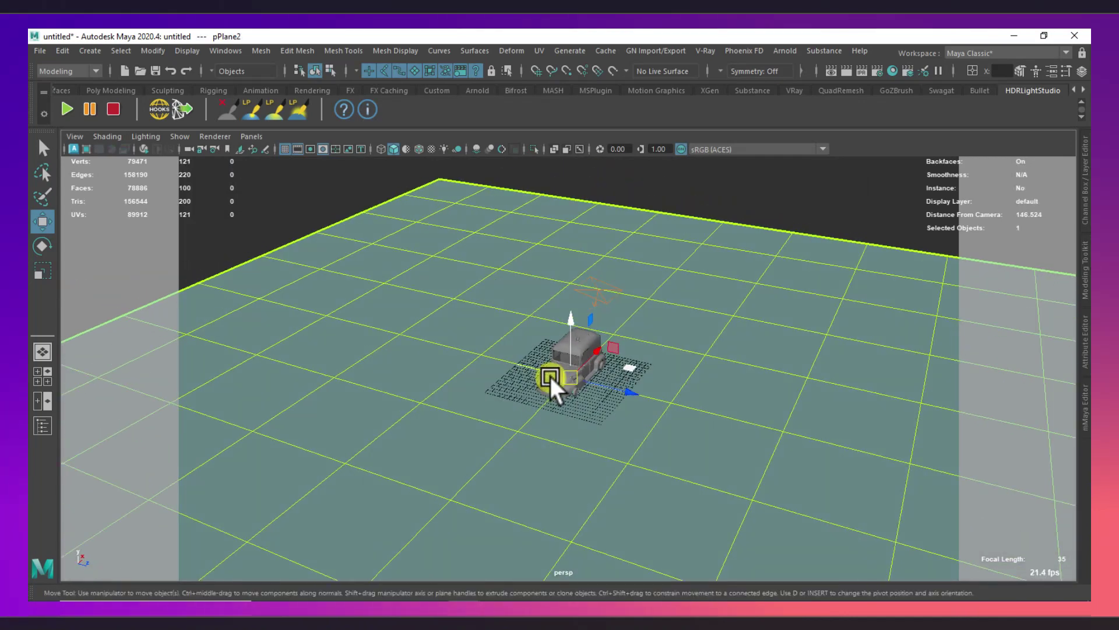
key("e")
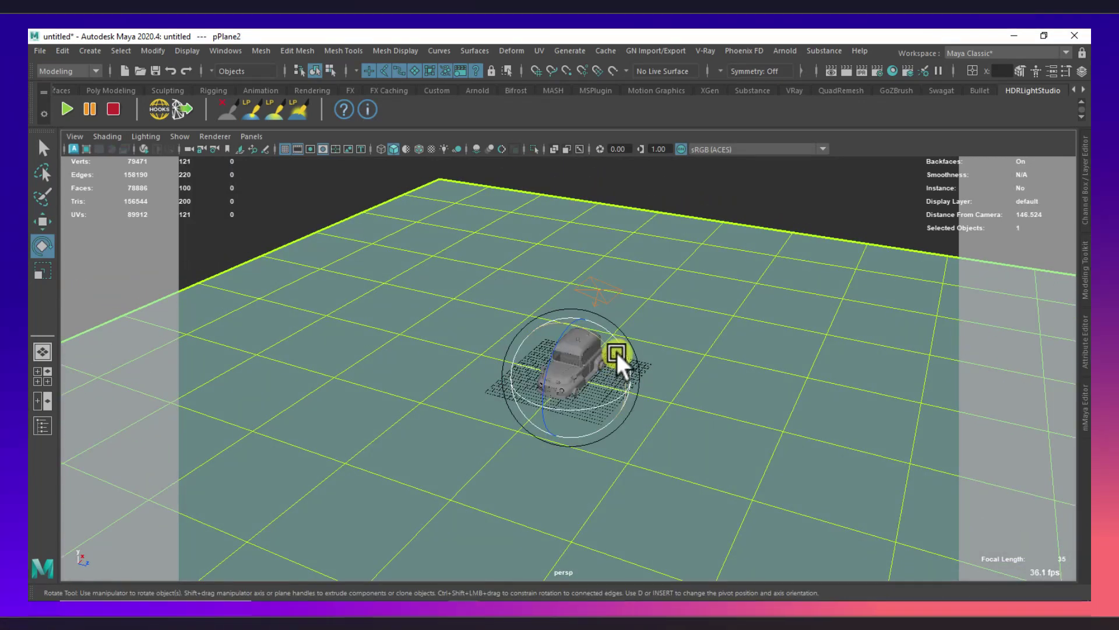
mouse_move(617, 352)
left_mouse_down("shift")
mouse_move(620, 446)
mouse_move(617, 433)
left_mouse_up("shift")
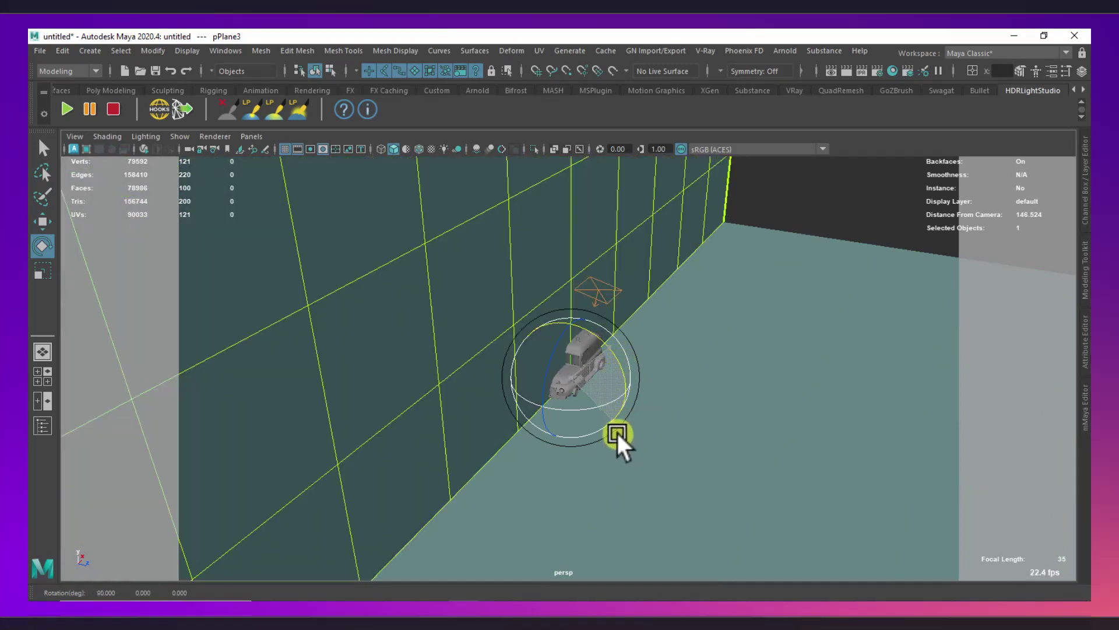
scroll(617, 433, "down", 10)
key("w")
left_click_drag(622, 388, 602, 328)
scroll(501, 336, "up", 5)
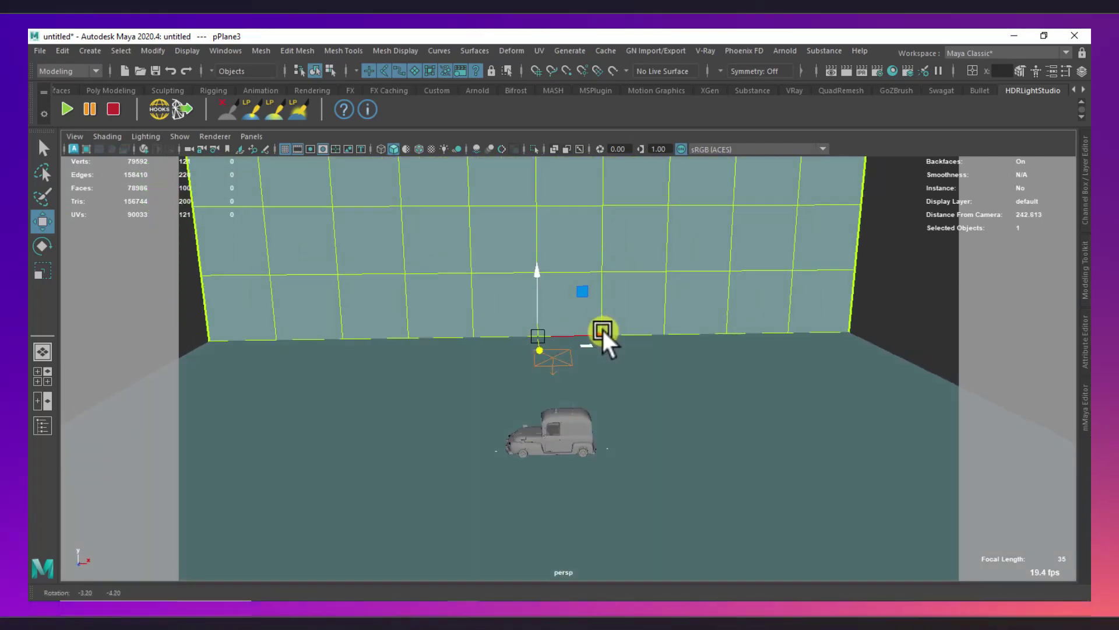
Step: Select the perspective camera and add the V-Ray Physical camera and Camera settings attributes to it
left_click(82, 138)
left_click(96, 155)
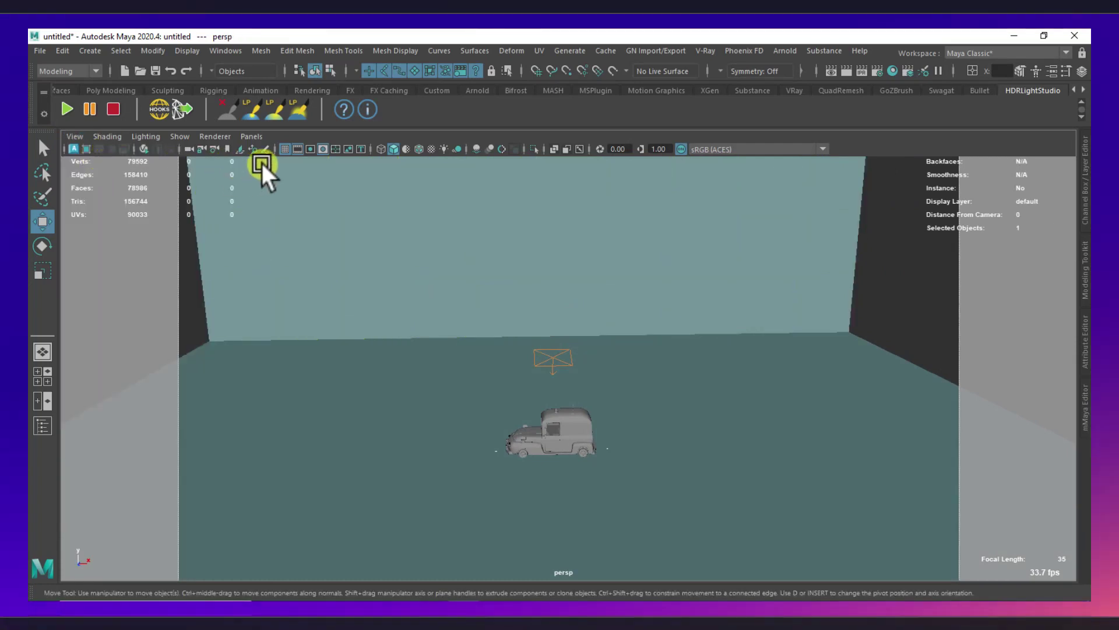
key("ctrl+a")
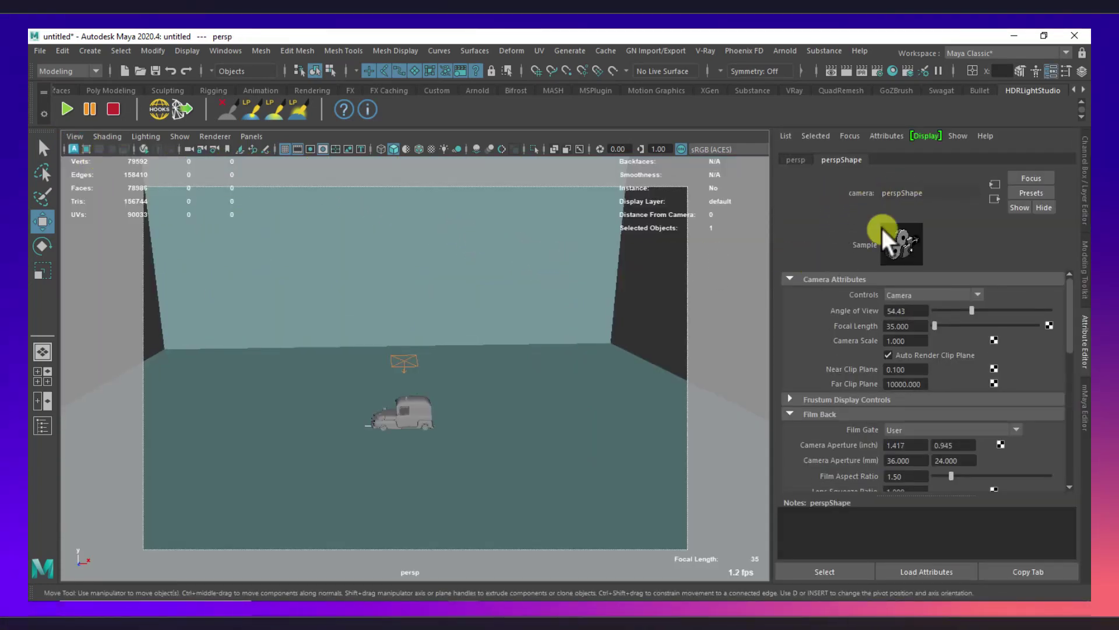
left_click(882, 136)
mouse_move(899, 186)
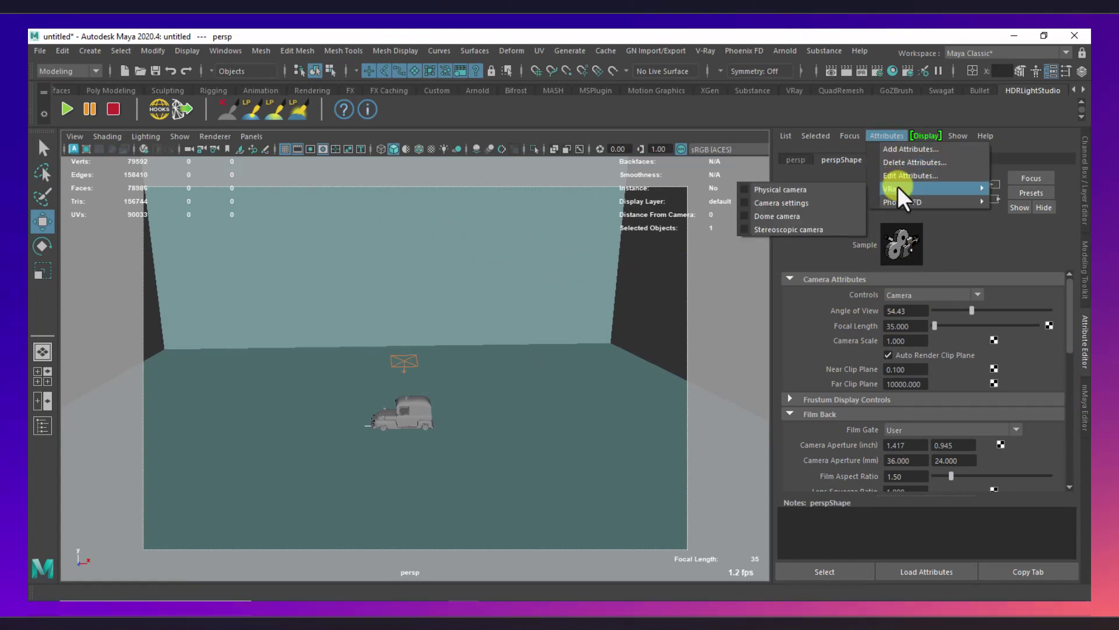
left_click(812, 188)
left_click(882, 134)
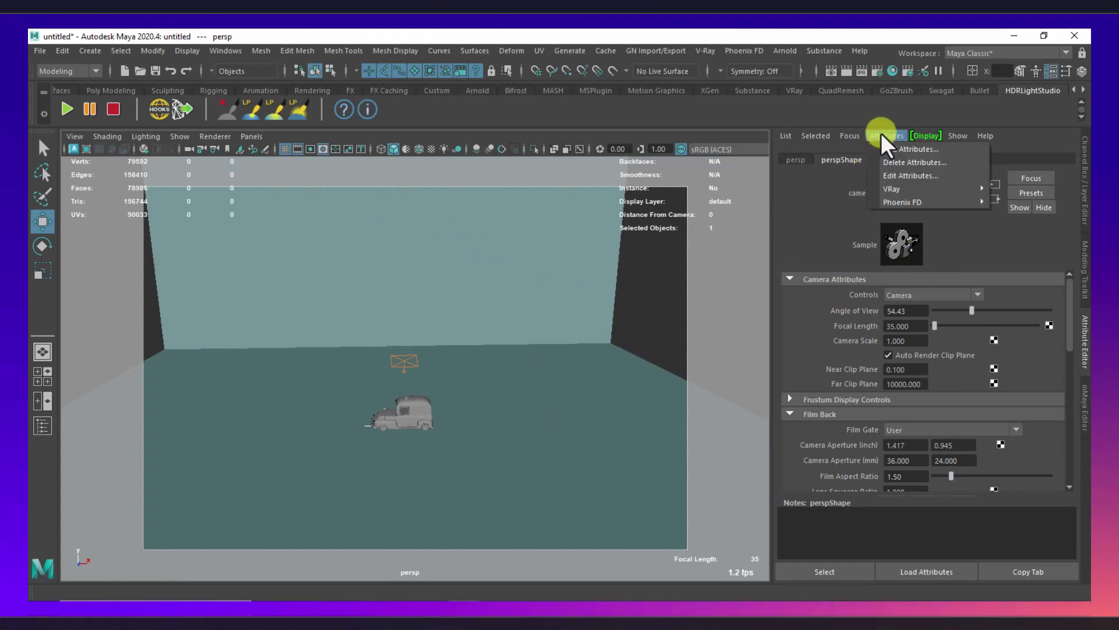
mouse_move(896, 188)
left_click(797, 197)
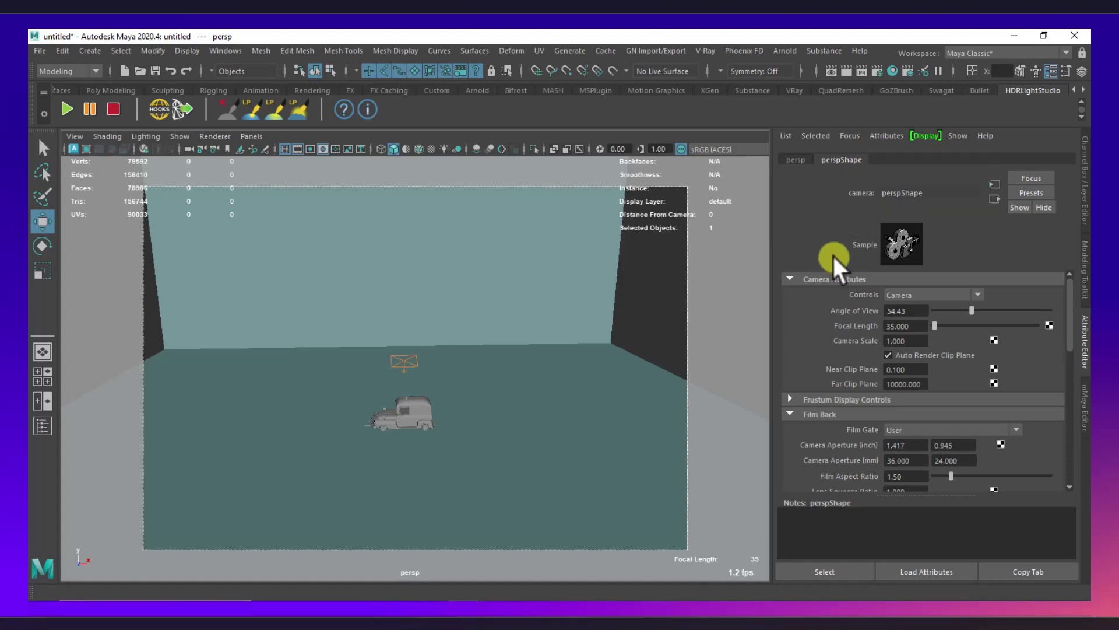
Step: In the camera's Extra V-Ray Attributes, set Specify FOV to Off and the focal length to 70 mm
scroll(1048, 311, "down", 10)
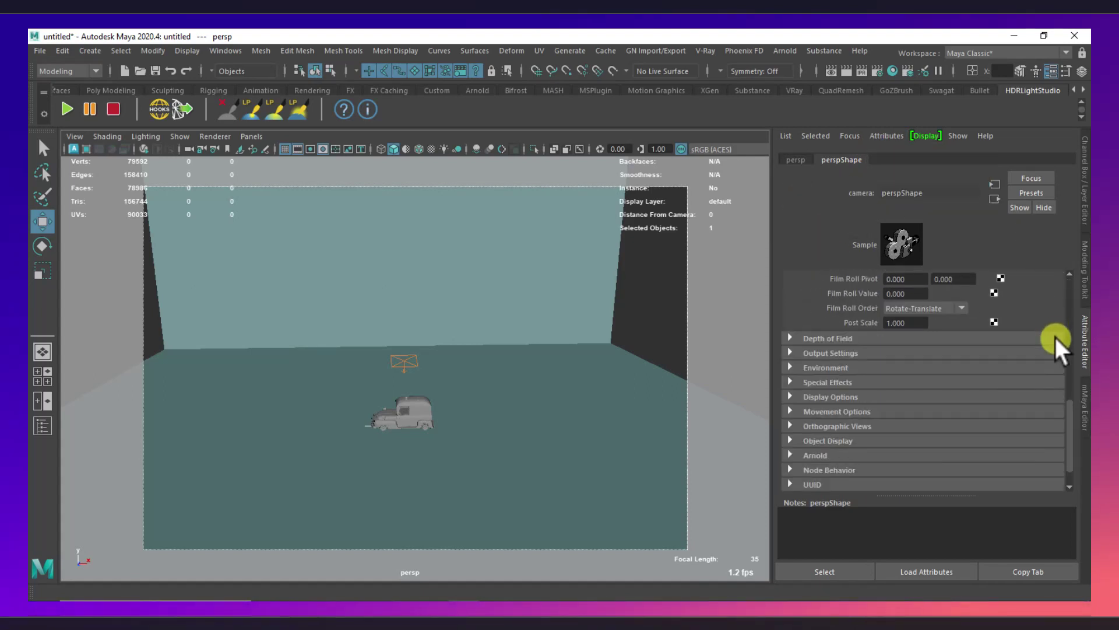
scroll(1054, 335, "down", 2)
left_click(846, 481)
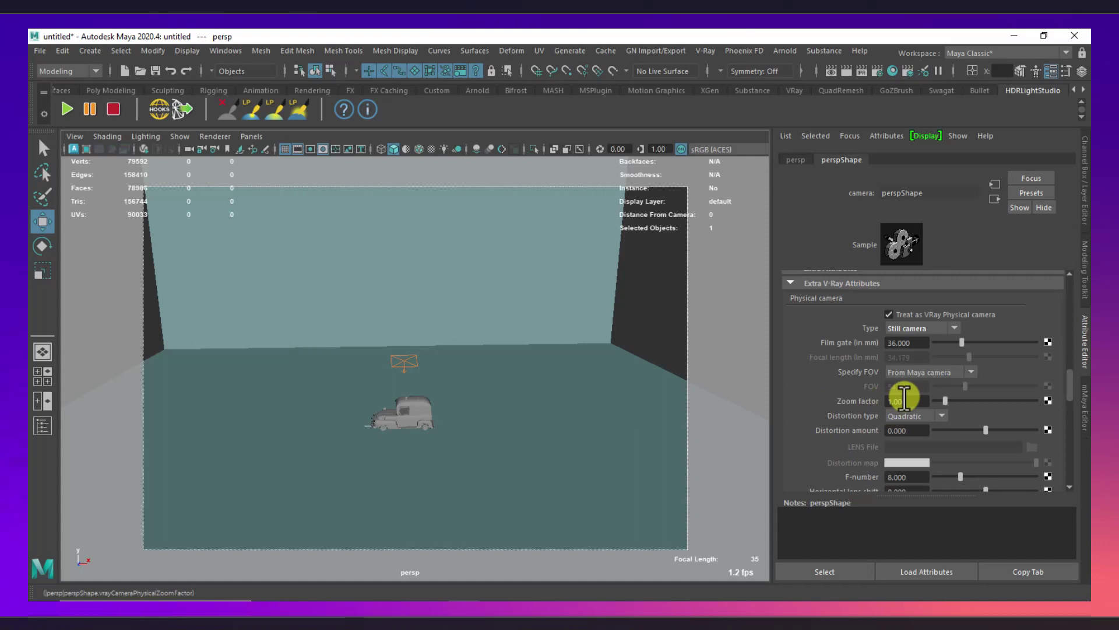
scroll(909, 390, "down", 2)
scroll(877, 323, "up", 2)
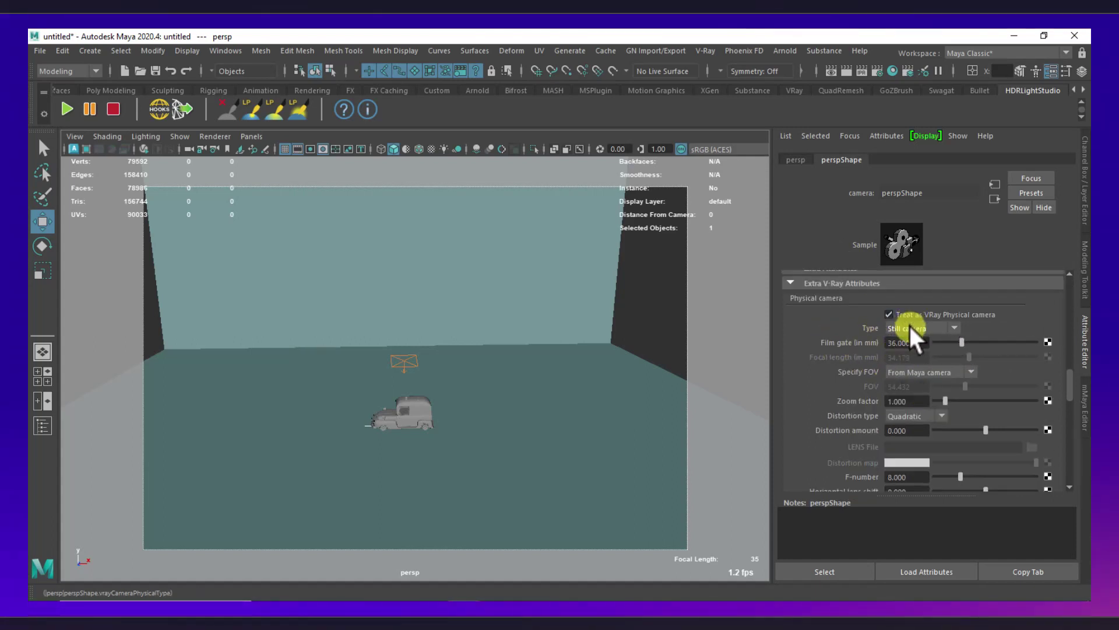
left_click(910, 374)
left_click(914, 386)
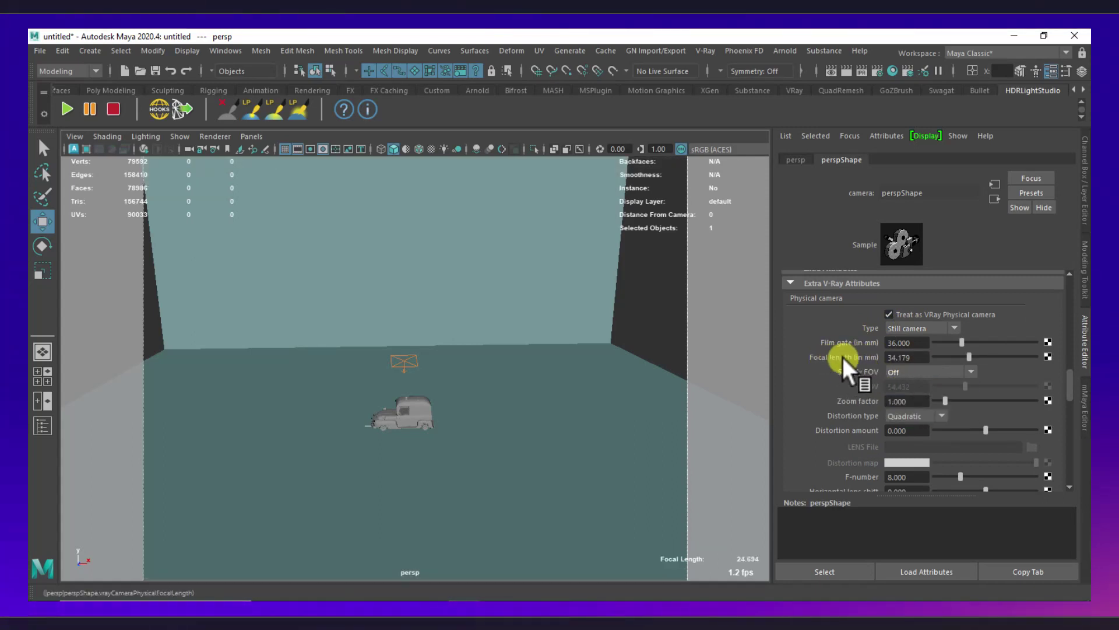
left_click_drag(919, 357, 866, 357)
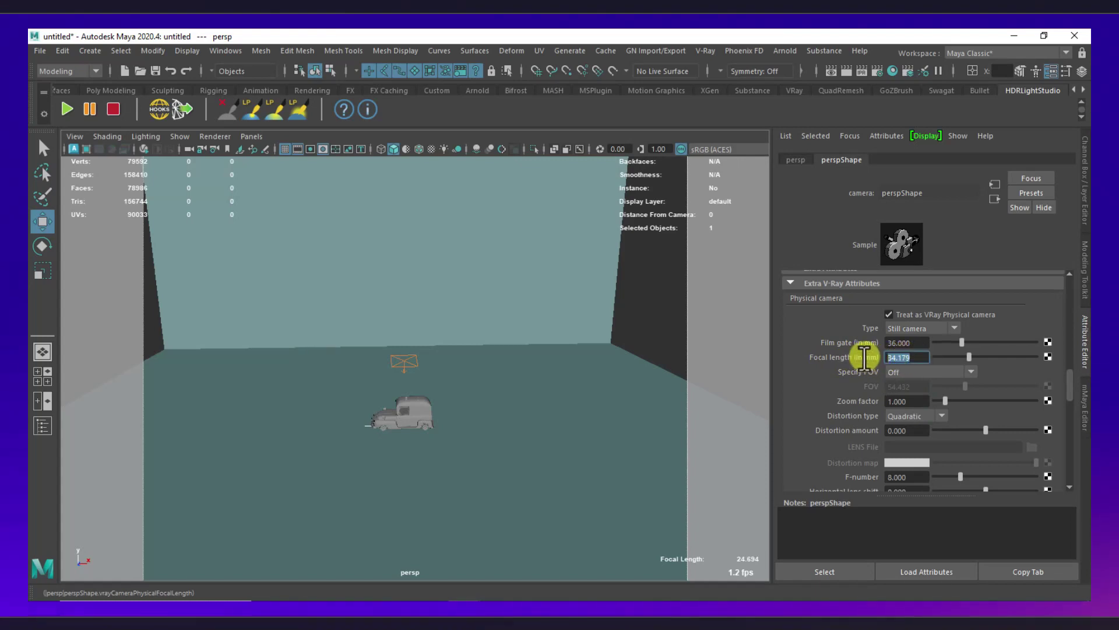
type("70")
key("Return")
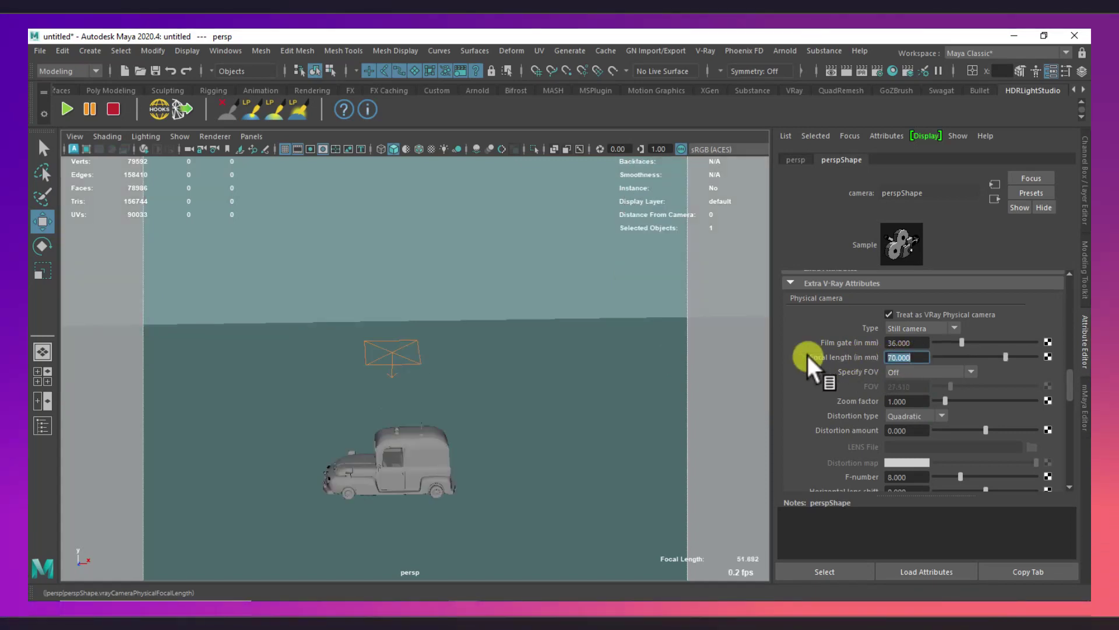
Step: Frame the car from a low side angle against the back wall and start an interactive render in the V-Ray Frame Buffer
left_click_drag(515, 366, 484, 364, "alt")
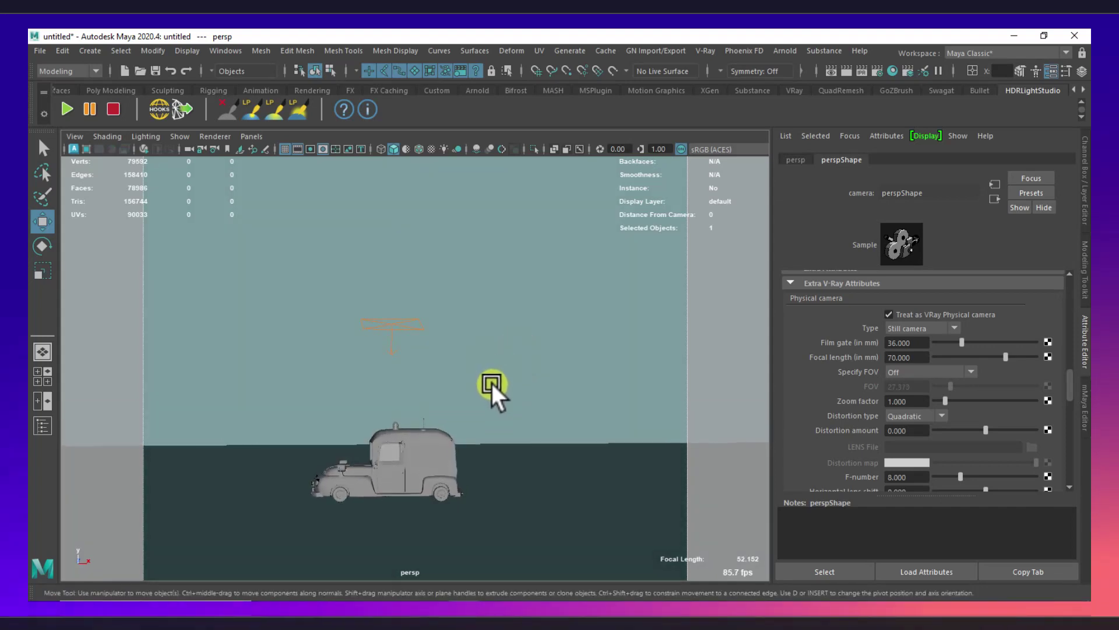
middle_click_drag(492, 383, 513, 370, "alt")
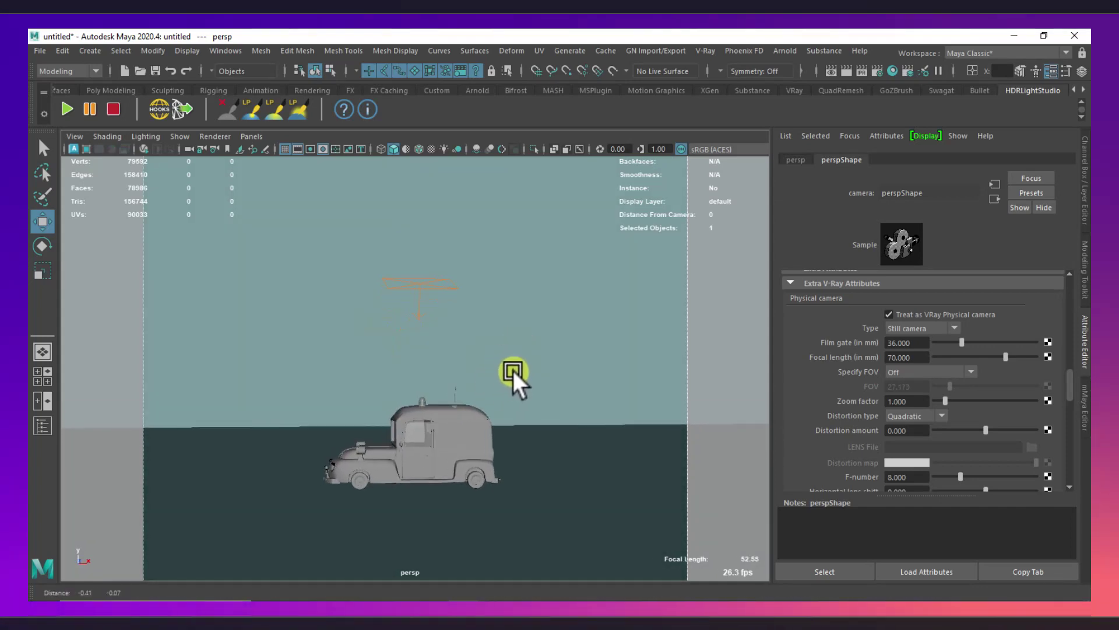
left_click_drag(514, 369, 556, 374, "alt")
left_click(706, 52)
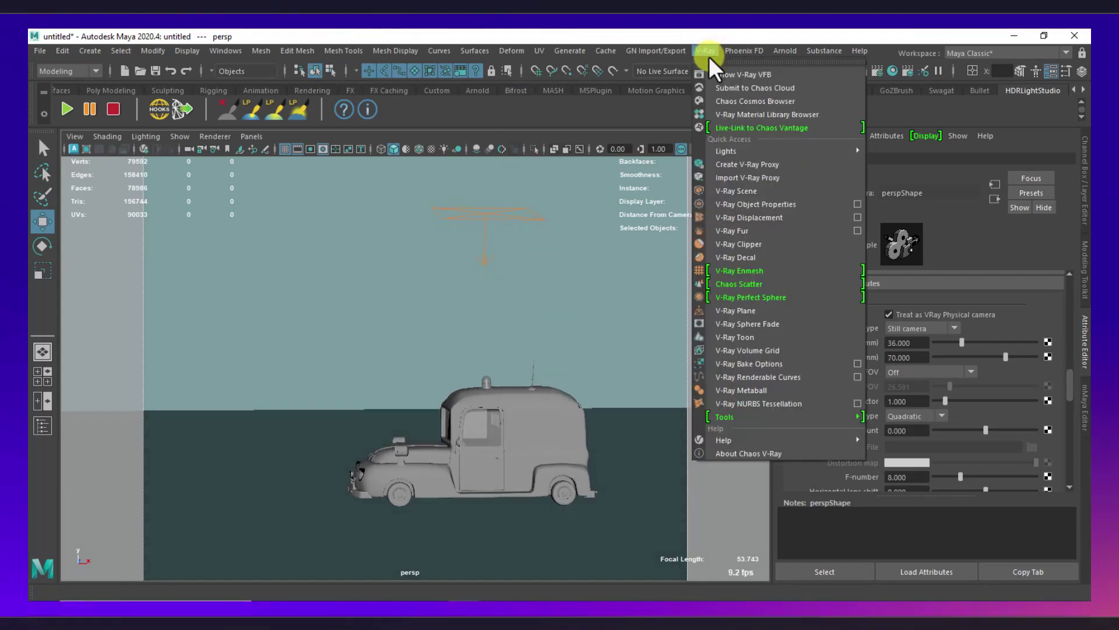
left_click(724, 74)
left_click(798, 196)
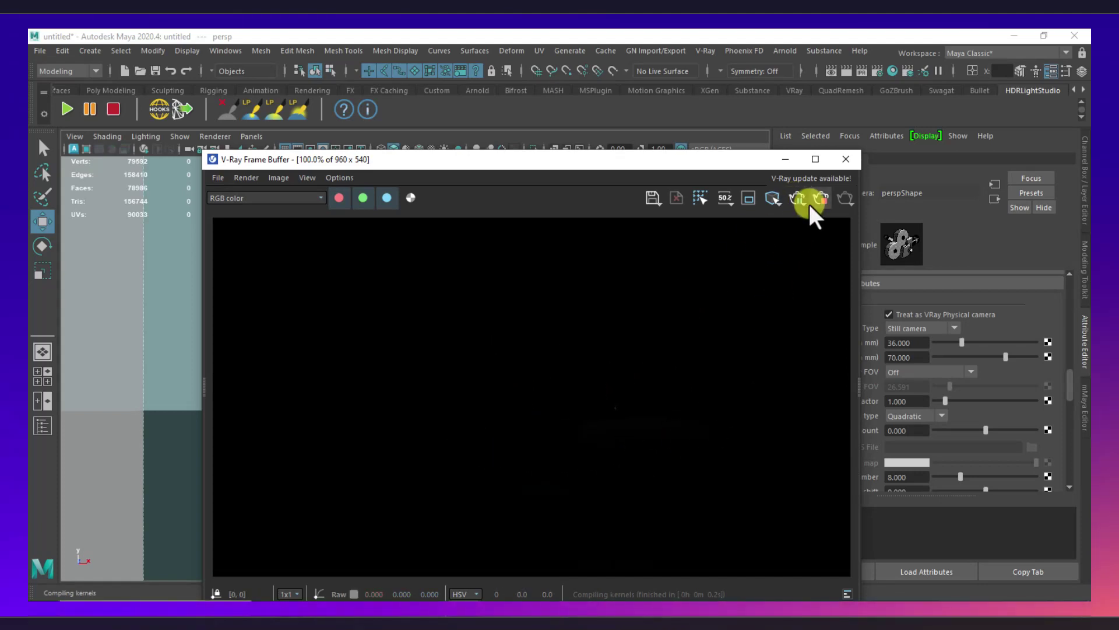
left_click_drag(660, 162, 503, 95)
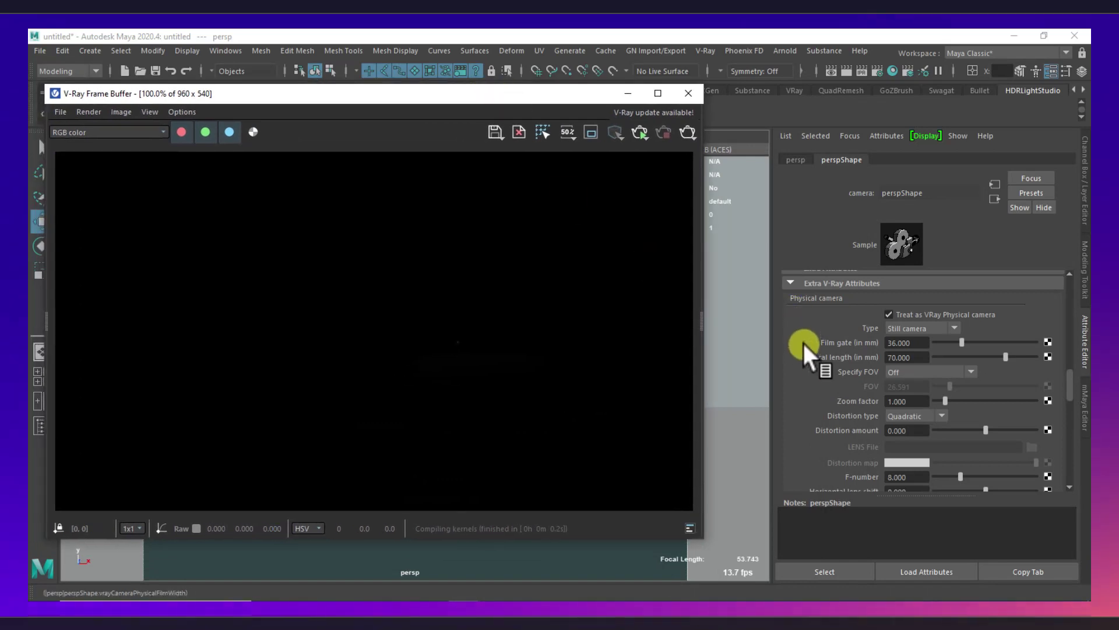
Step: Set the physical camera's F-number to 2 and restart the interactive render
scroll(802, 347, "down", 2)
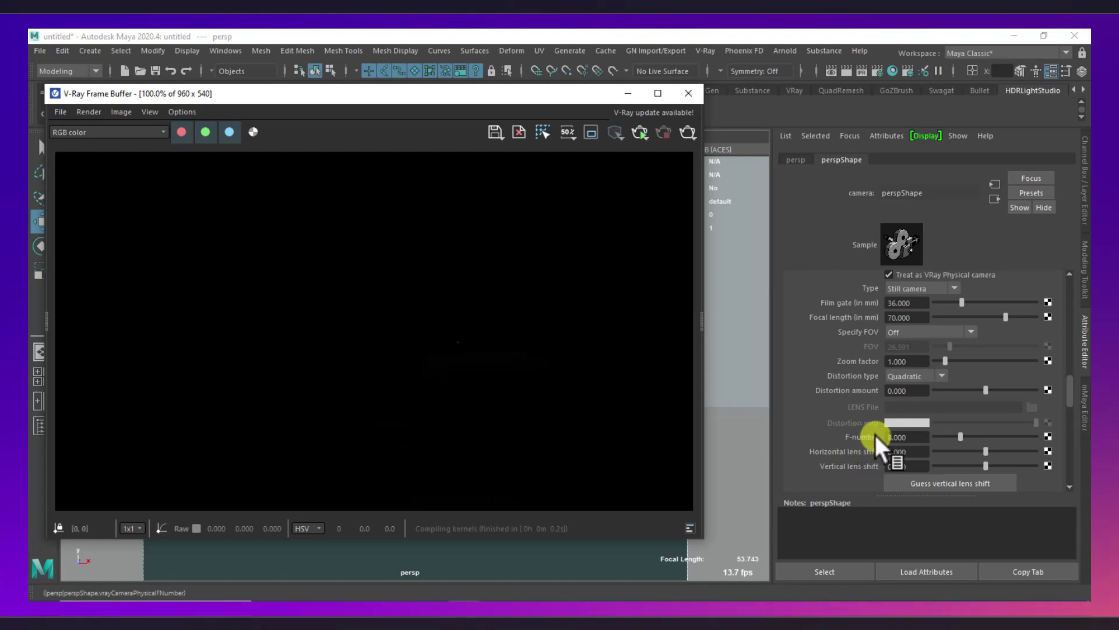
left_click(901, 438)
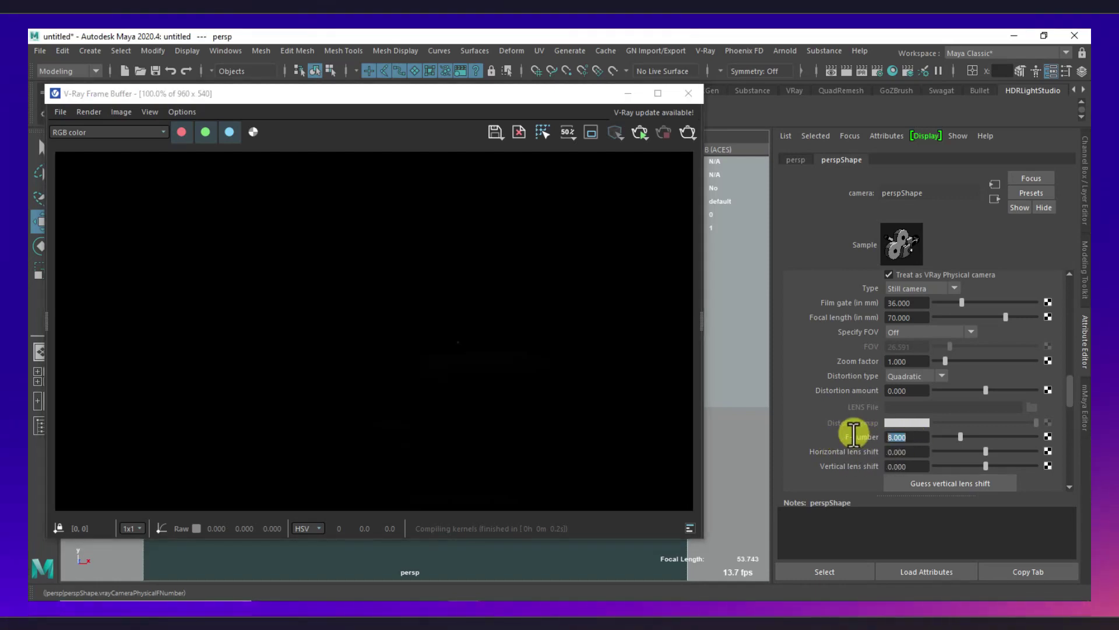
type("2")
key("Return")
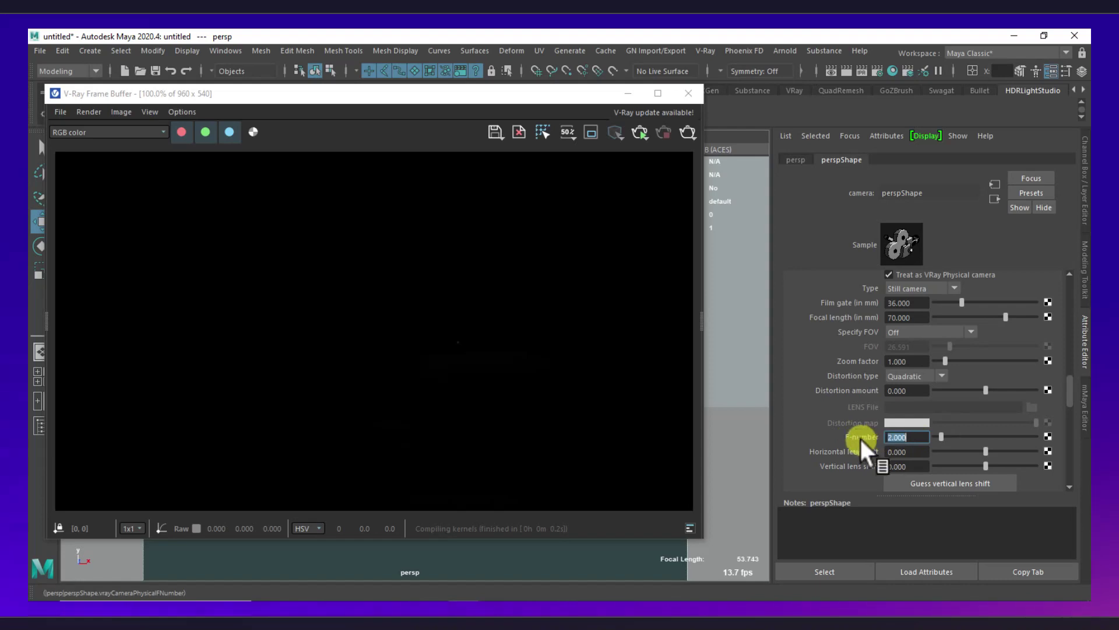
left_click(639, 133)
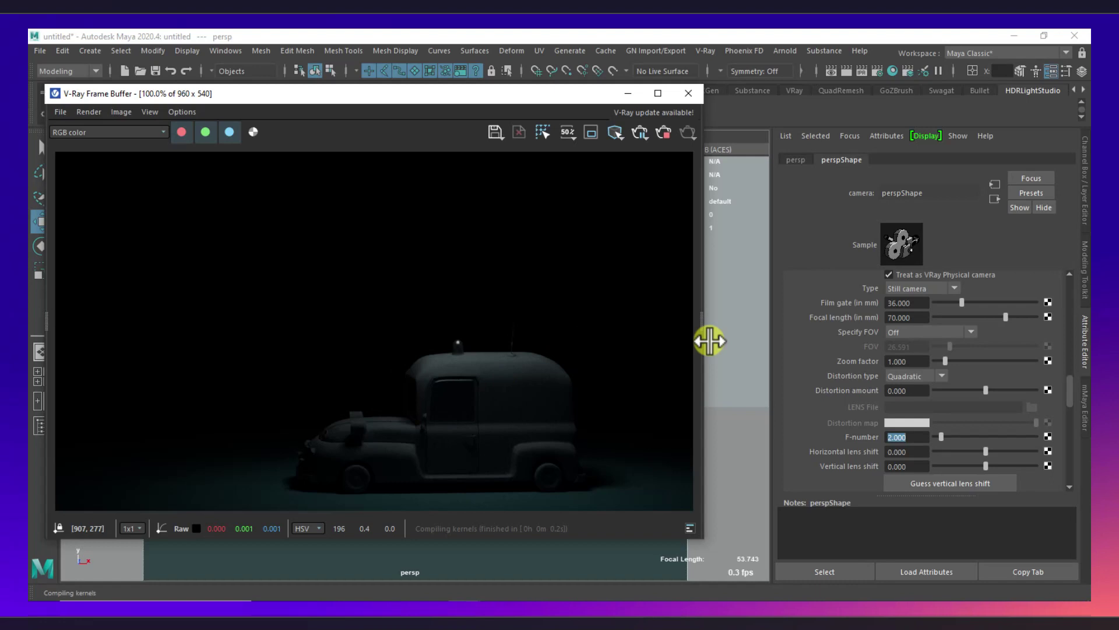
Step: Set the physical camera's shutter speed to 120
scroll(804, 377, "down", 2)
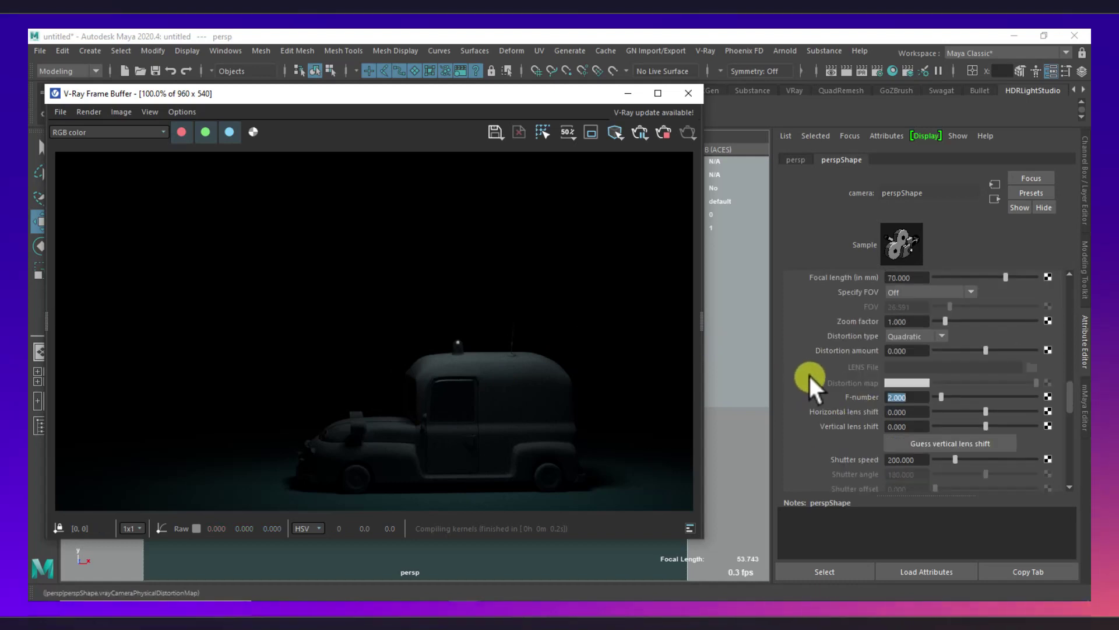
scroll(809, 374, "down", 2)
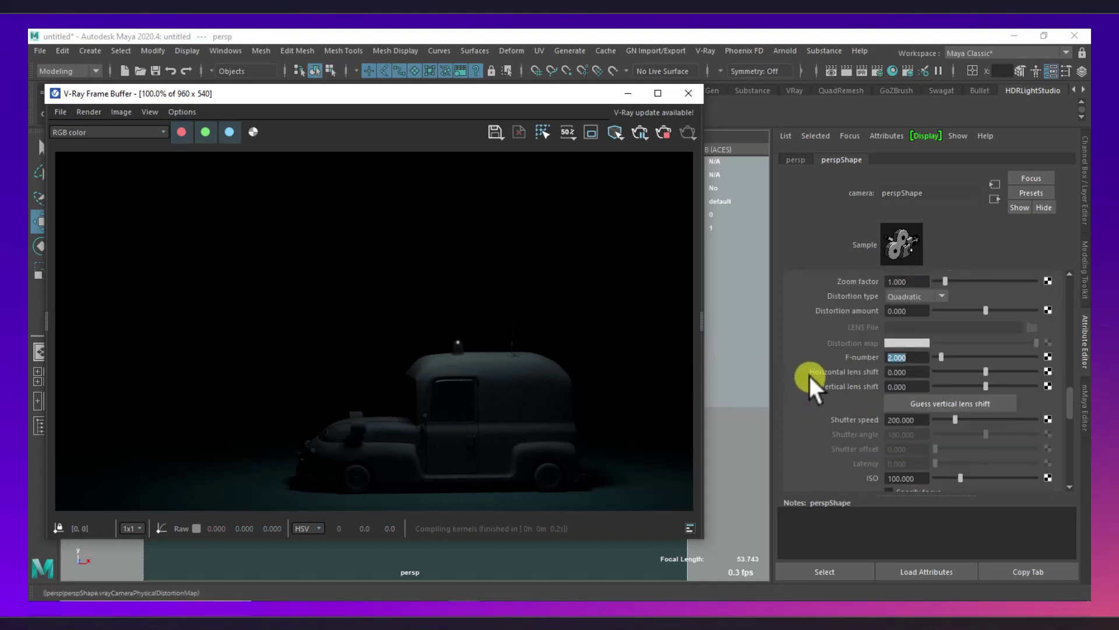
double_click(921, 419)
type("120")
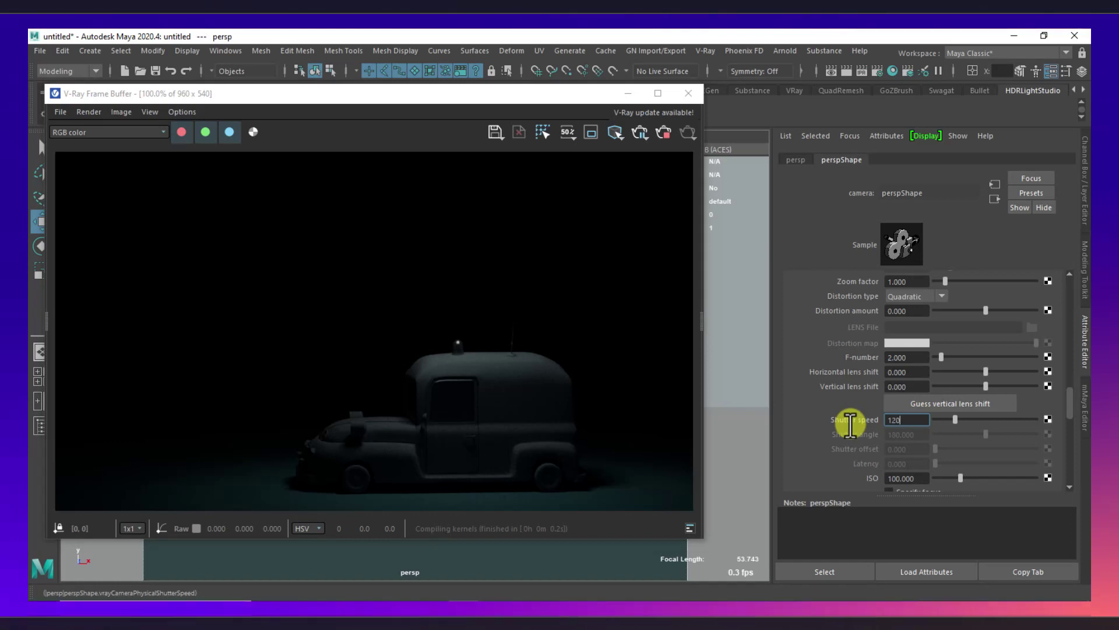
key("Return")
Step: Zoom the rendered image out to 50%, move the frame buffer off the viewport, and pull the camera back slightly from the car
scroll(477, 305, "down", 1)
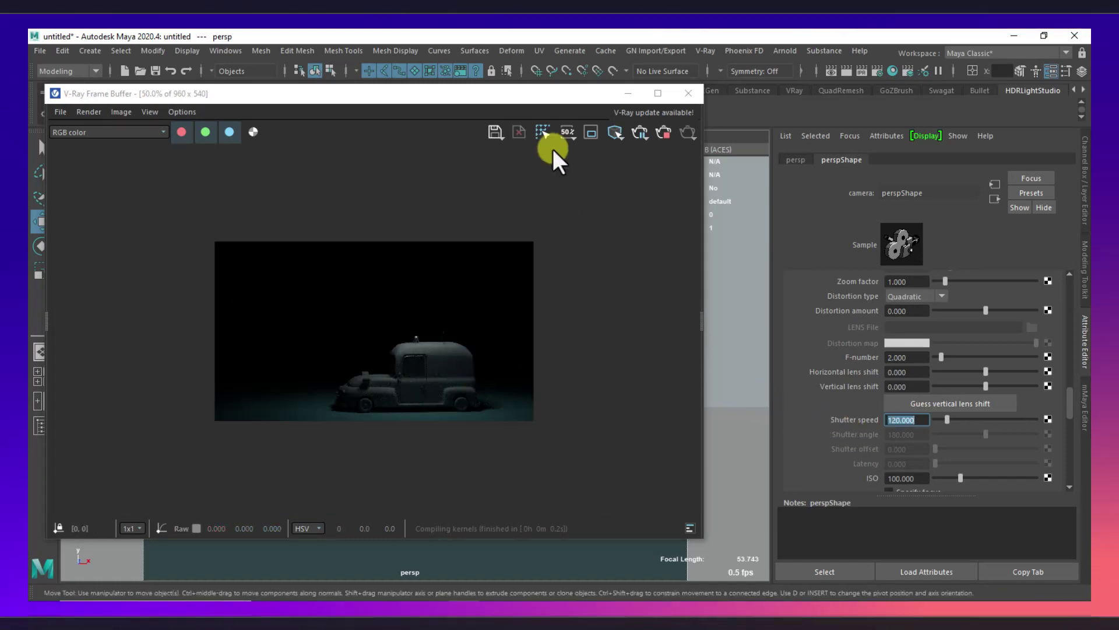
left_click_drag(511, 96, 889, 155)
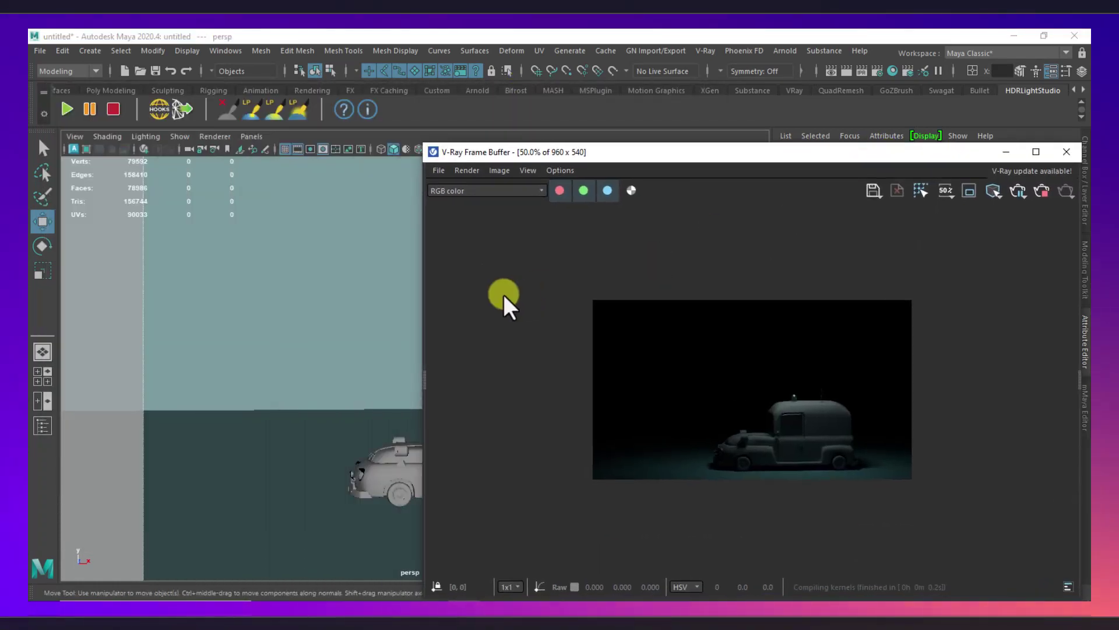
right_click_drag(385, 358, 357, 342, "alt")
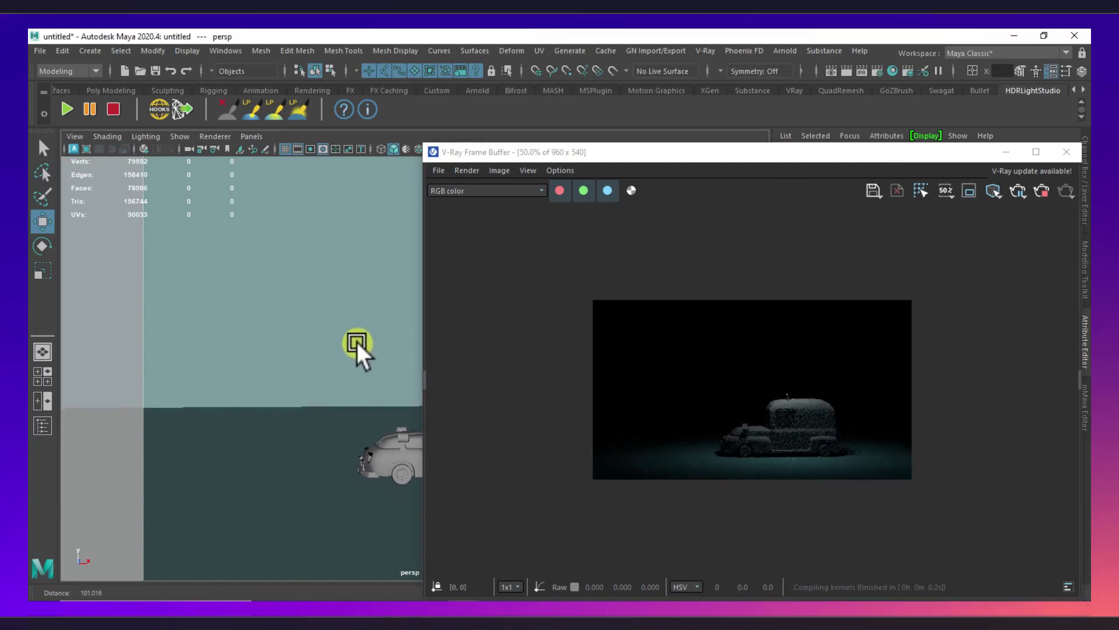
Step: Move the frame buffer off the camera attributes, set the physical camera's shutter speed to 100, and close the frame buffer
left_click_drag(657, 160, 354, 127)
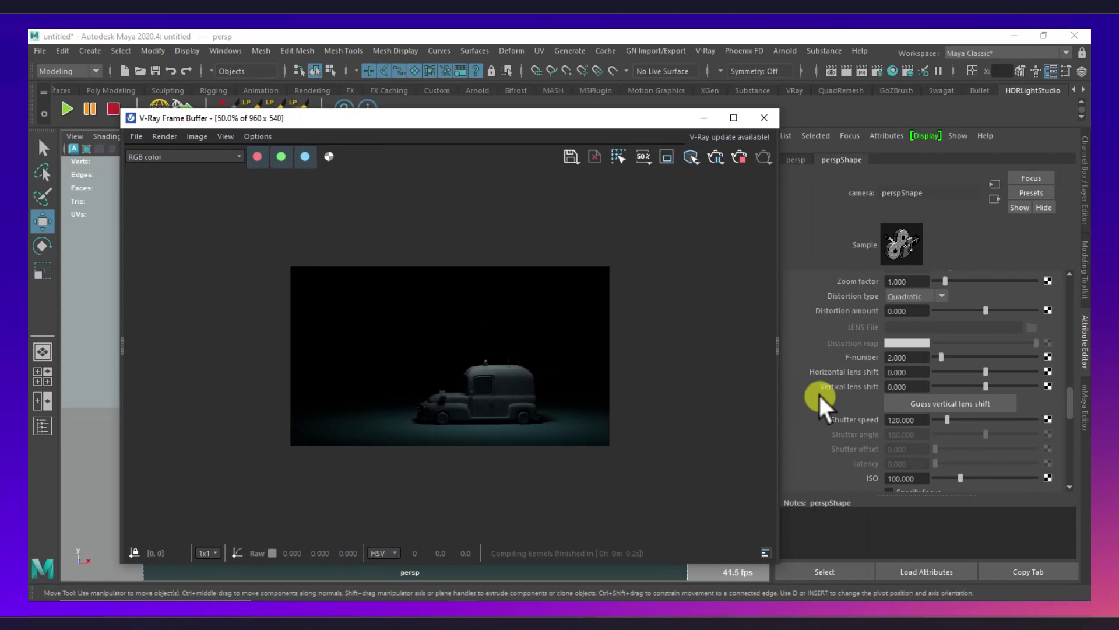
left_click(916, 419)
type("100")
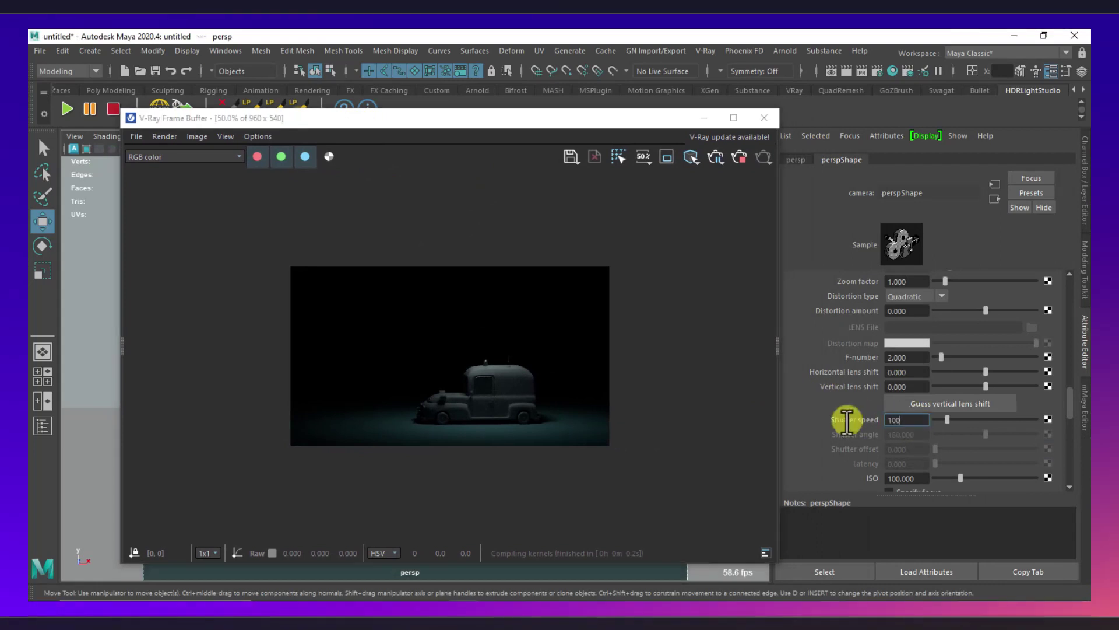
key("Return")
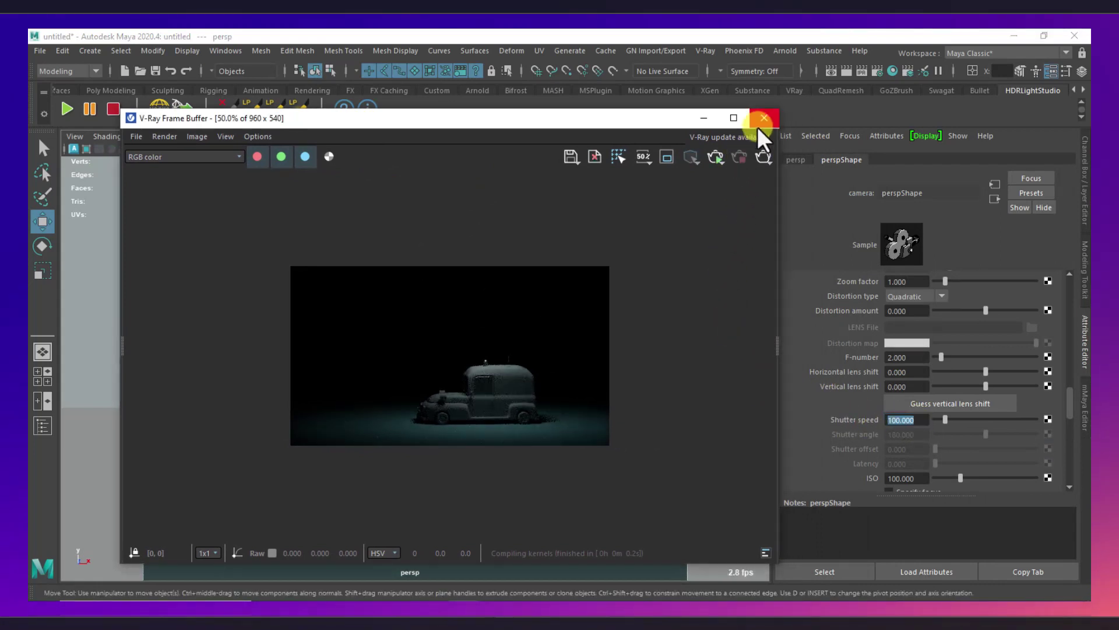
left_click(764, 118)
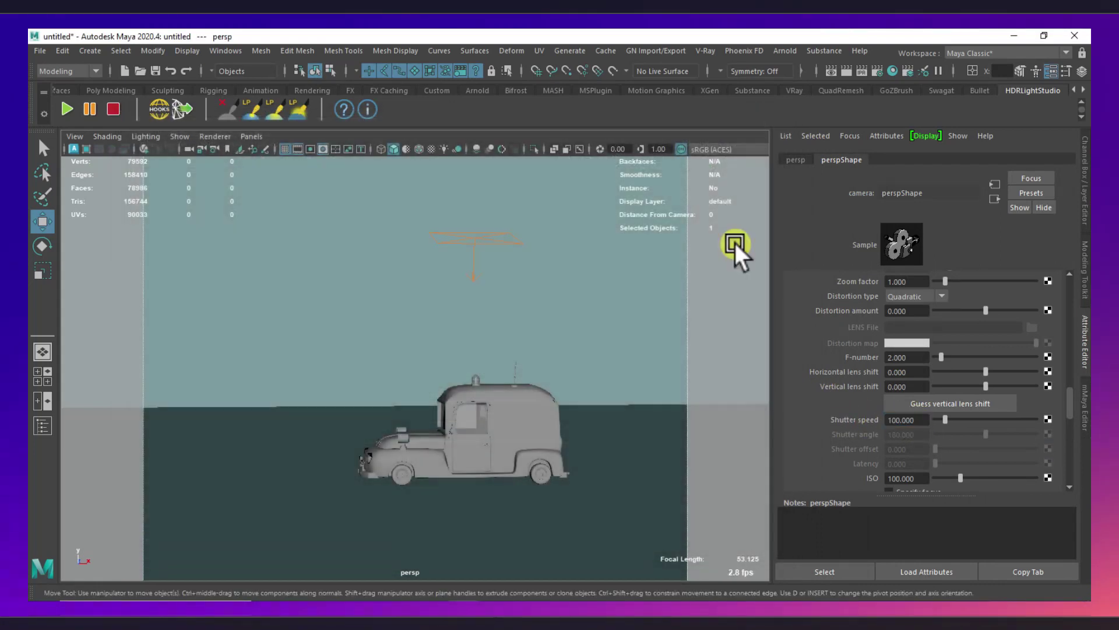
Step: Assign a new VRay Mtl material to the back wall plane behind the car
left_click(388, 288)
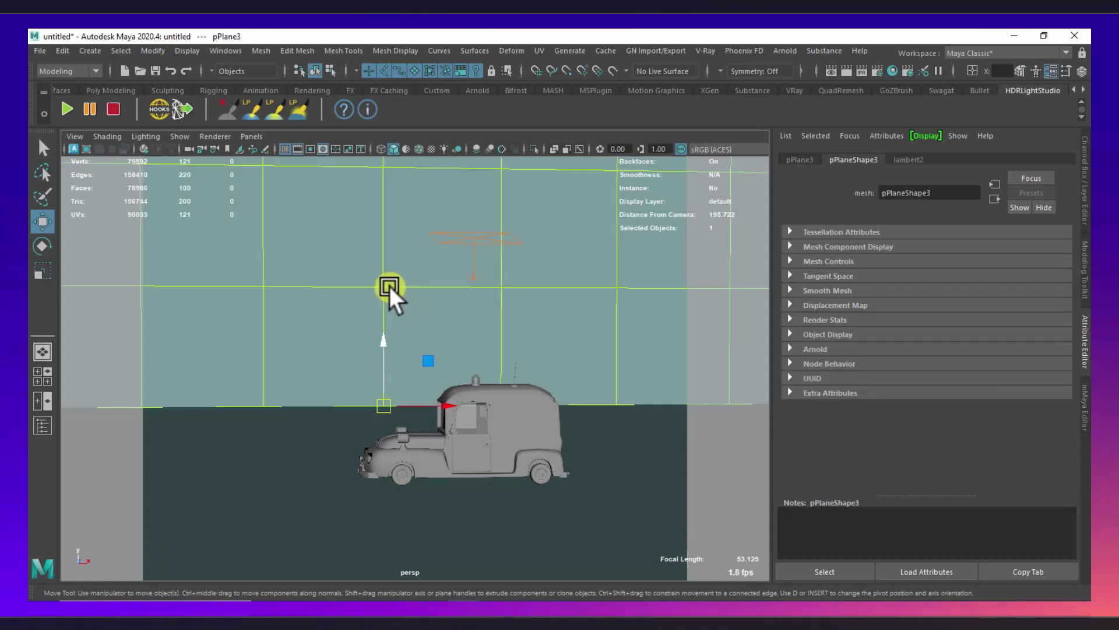
left_click(905, 160)
right_click_drag(562, 213, 557, 550)
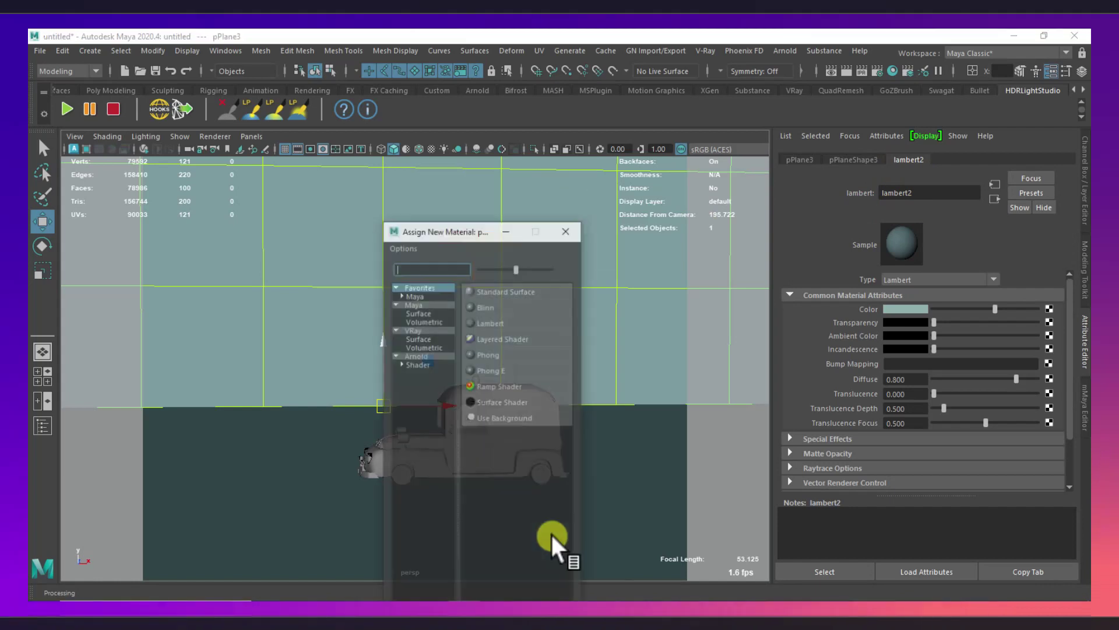
left_click(421, 330)
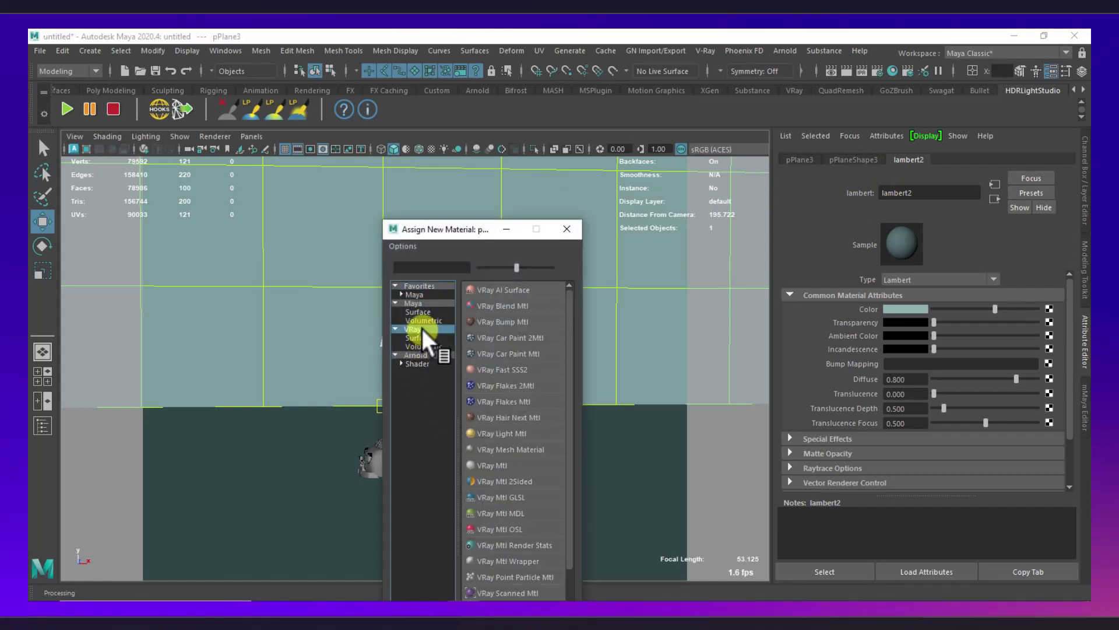
left_click(500, 464)
Step: Rename the back wall's new V-Ray material as Light_env
left_click_drag(931, 194, 853, 196)
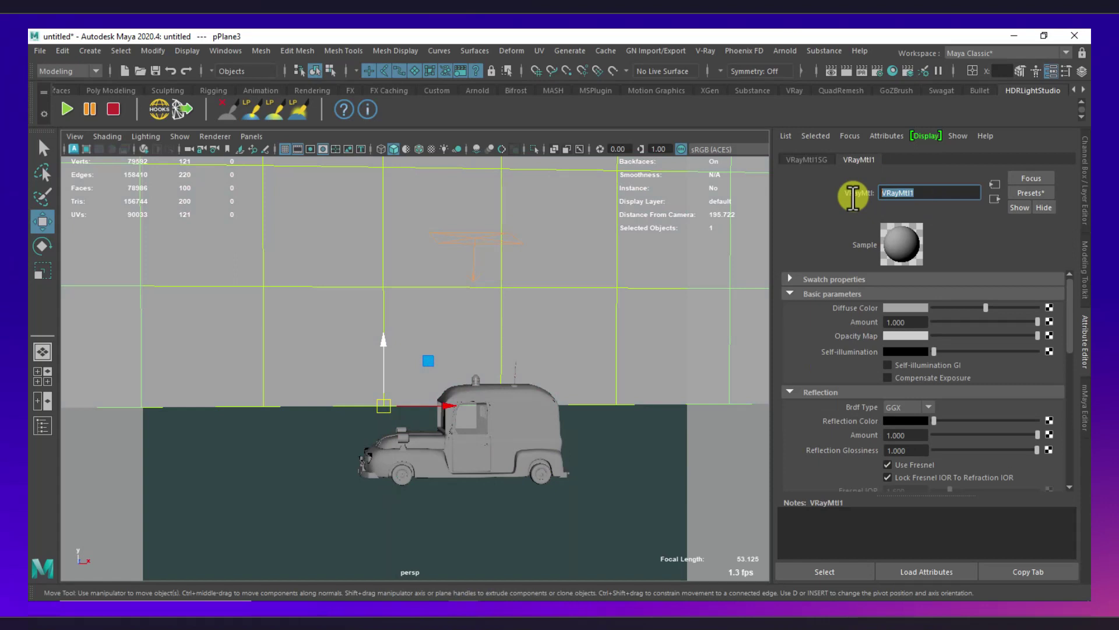
type("Ligh")
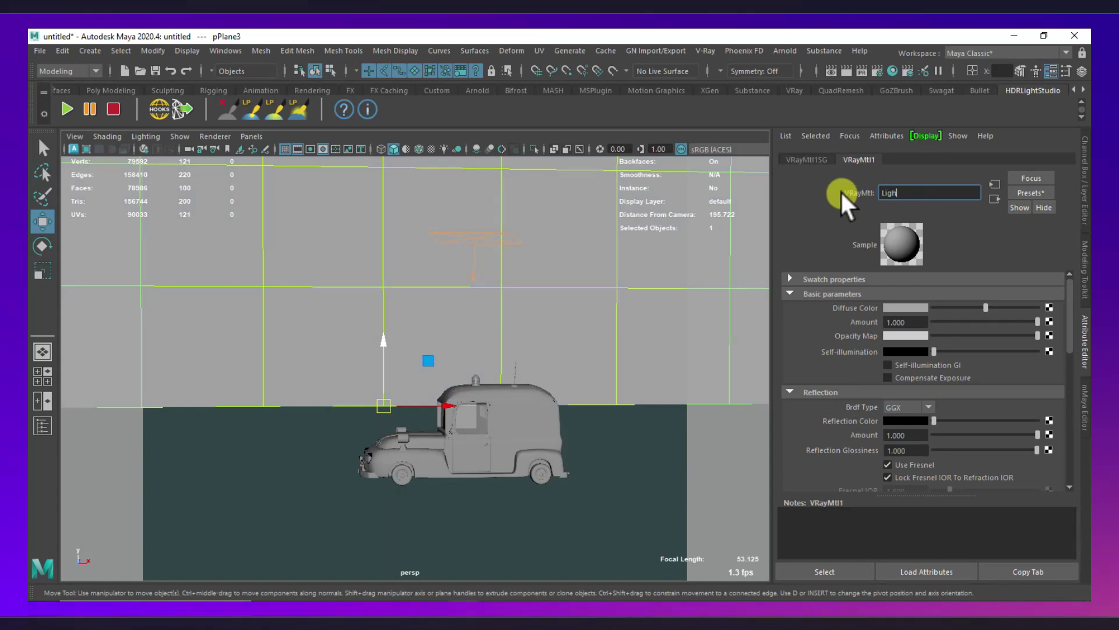
type("t_env")
key("Return")
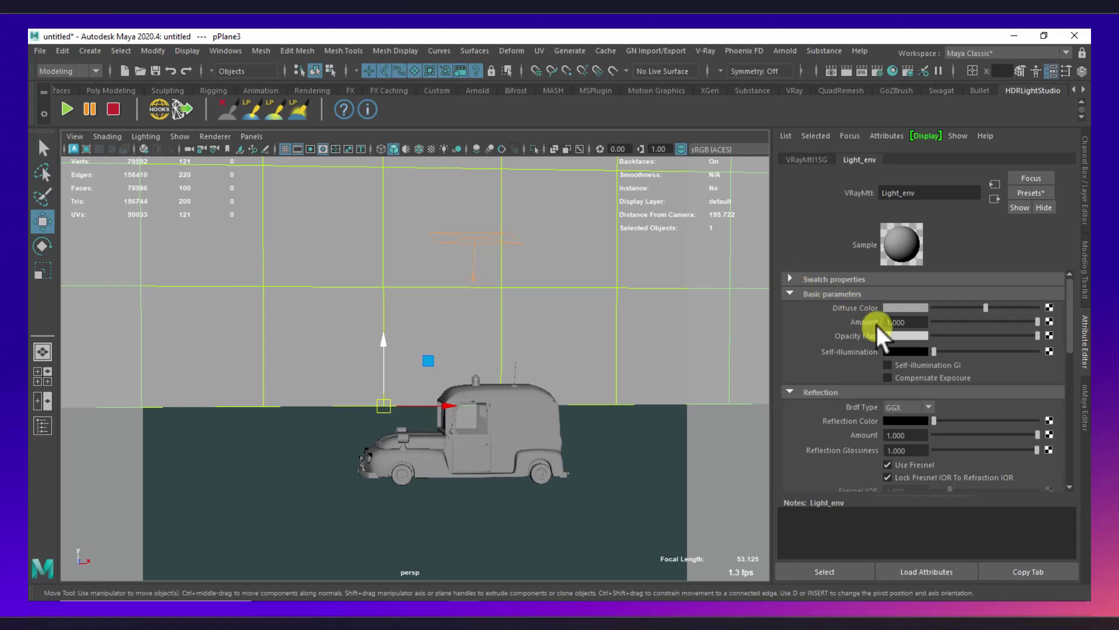
Step: Make the Light_env material's diffuse color black and map the image file city_01.jpg to its self-illumination
left_click_drag(935, 352, 1052, 349)
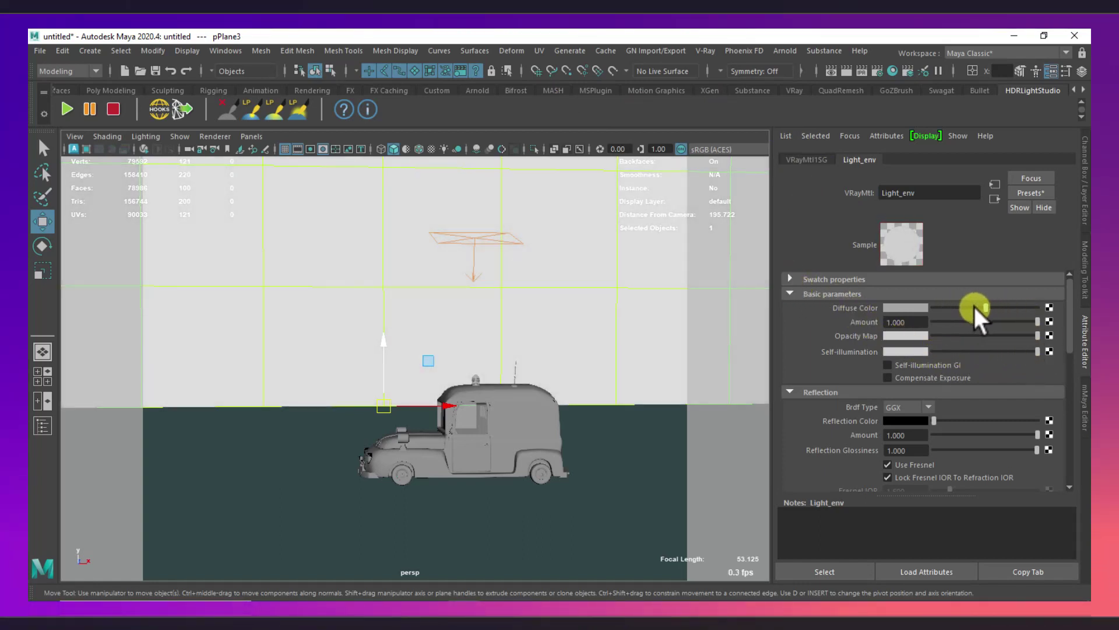
left_click_drag(983, 305, 928, 305)
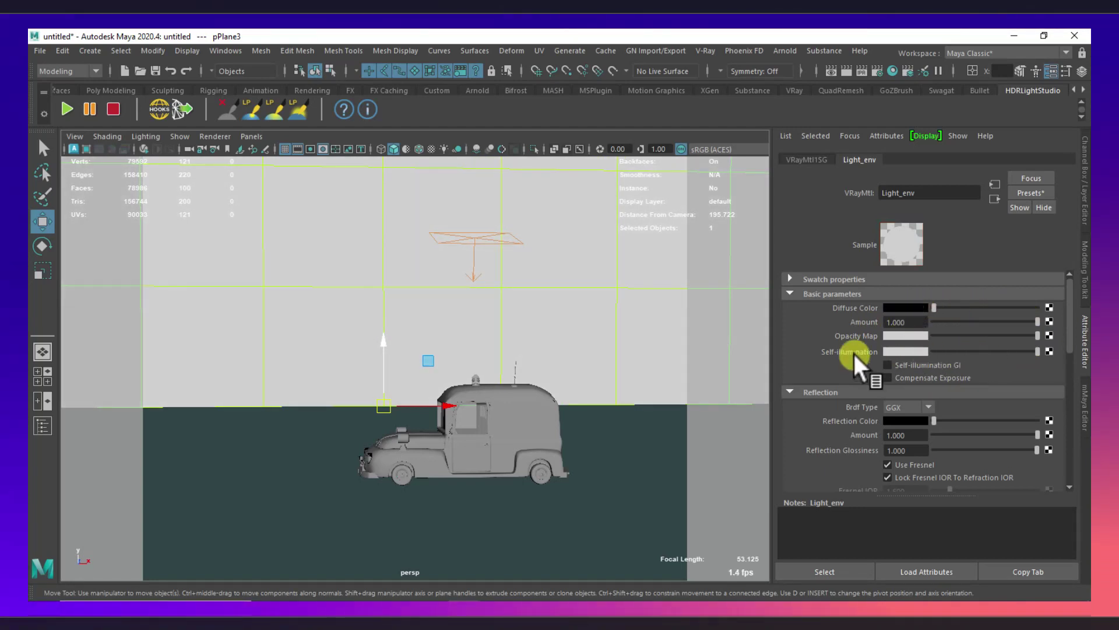
left_click(1048, 352)
left_click(563, 508)
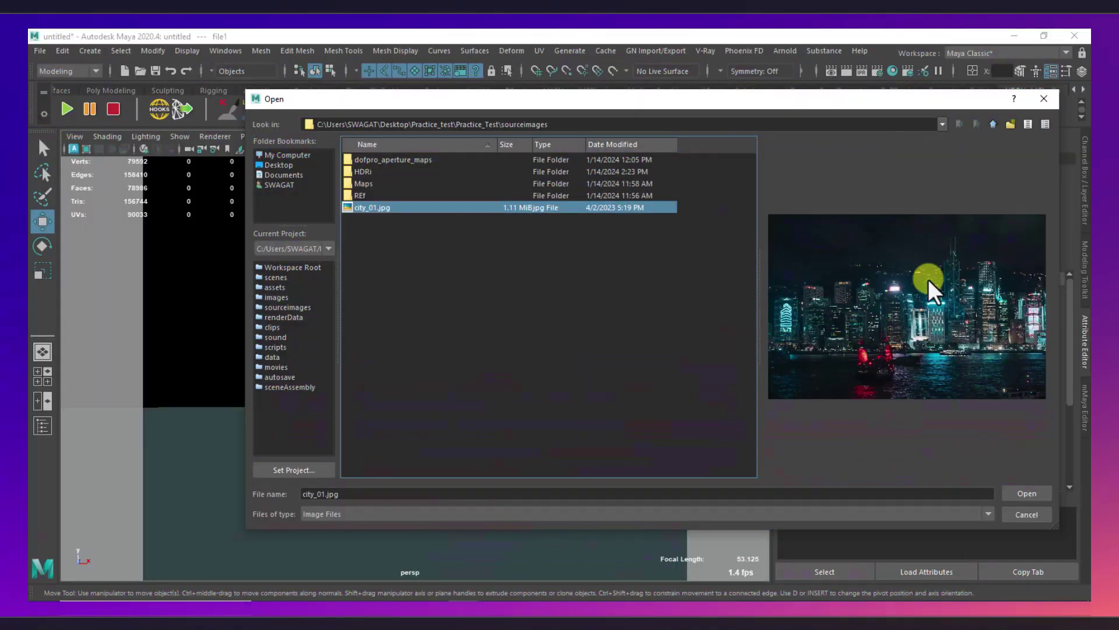
left_click(1025, 493)
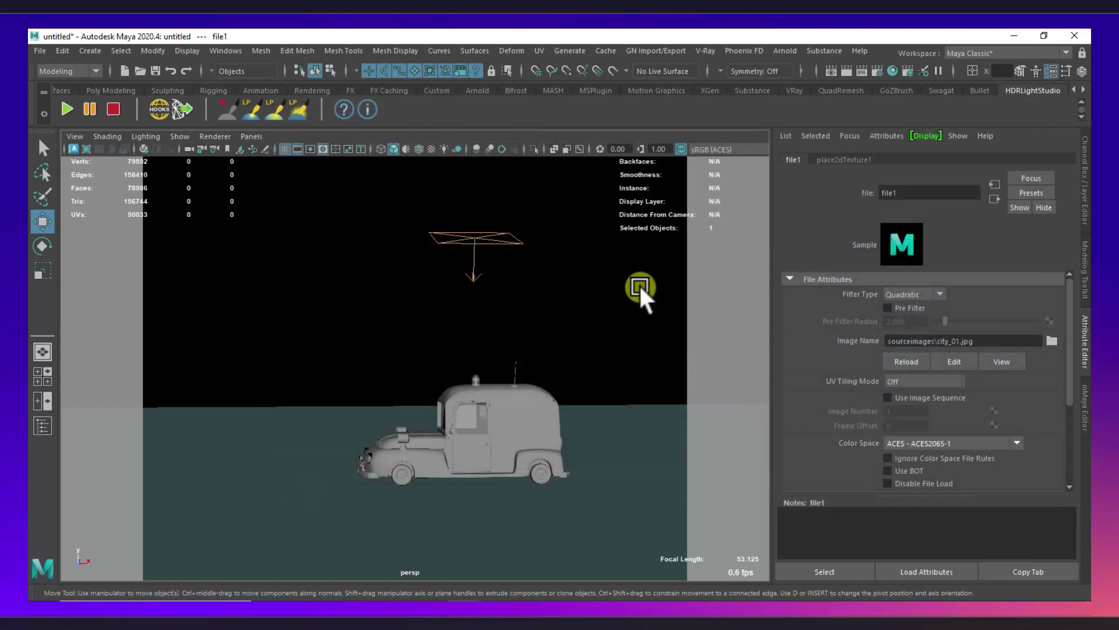
Step: Reopen the V-Ray Frame Buffer, start an interactive render of the city backdrop, and view the image at 100%
left_click(547, 53)
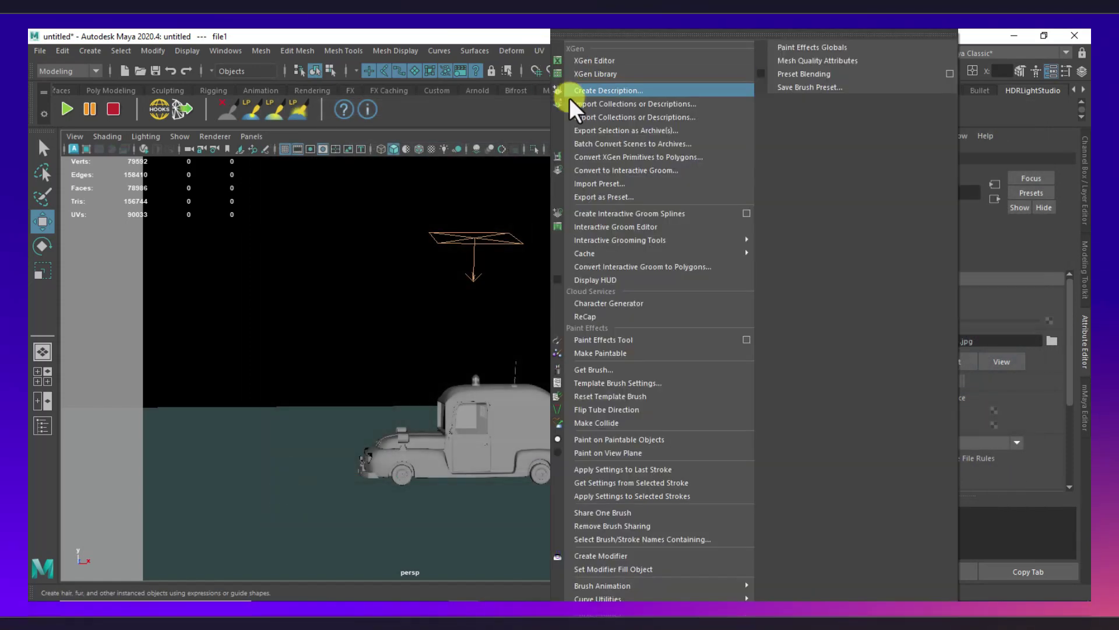
left_click(569, 154)
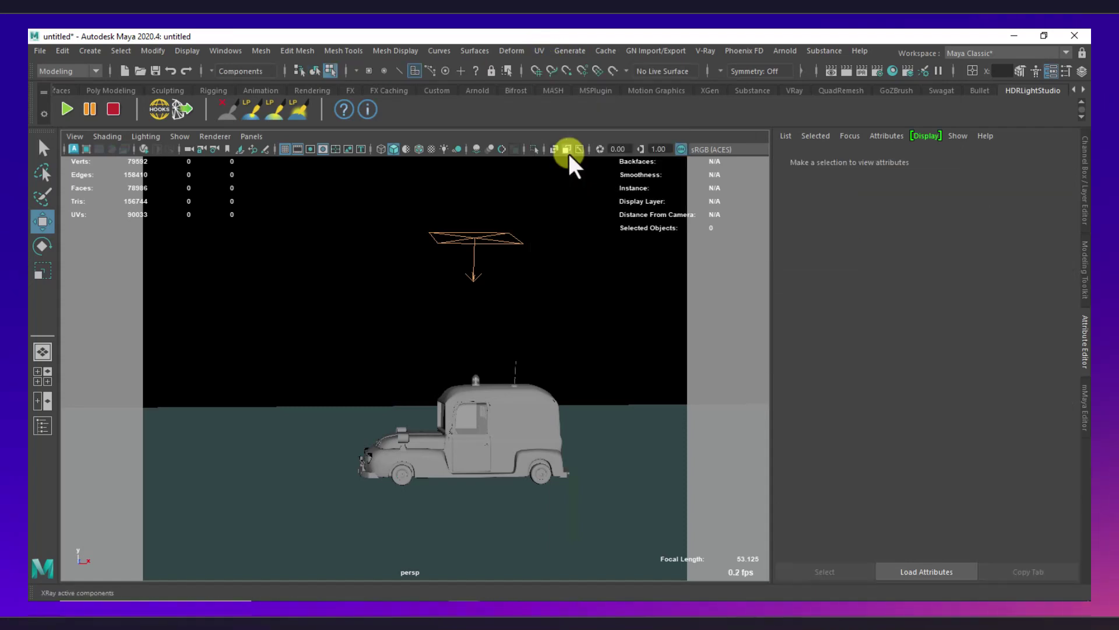
left_click(711, 52)
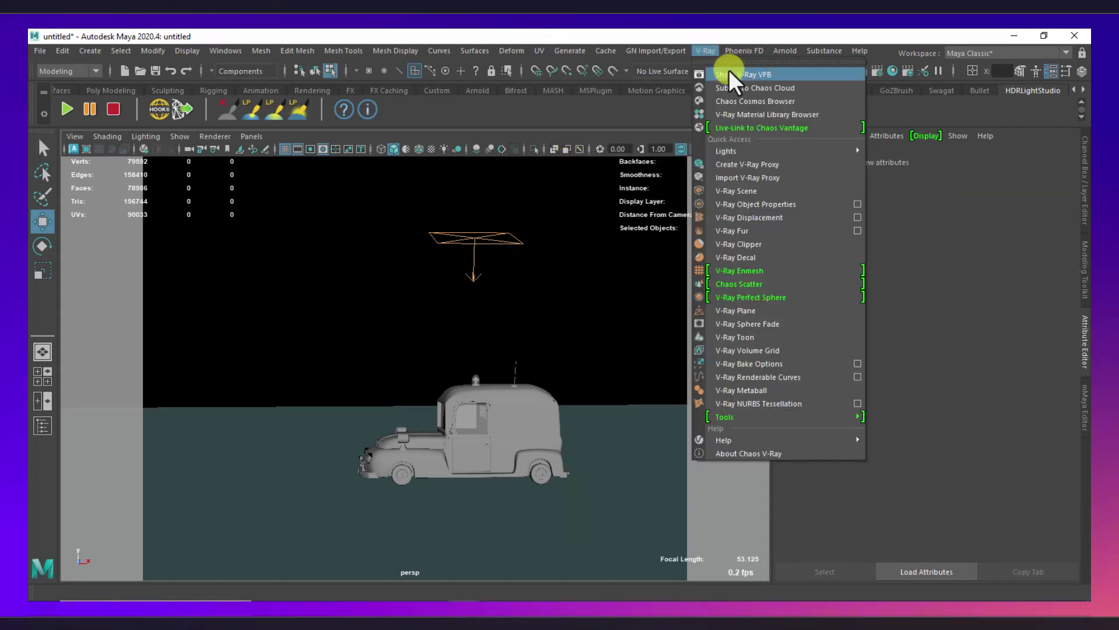
left_click(728, 70)
left_click(717, 159)
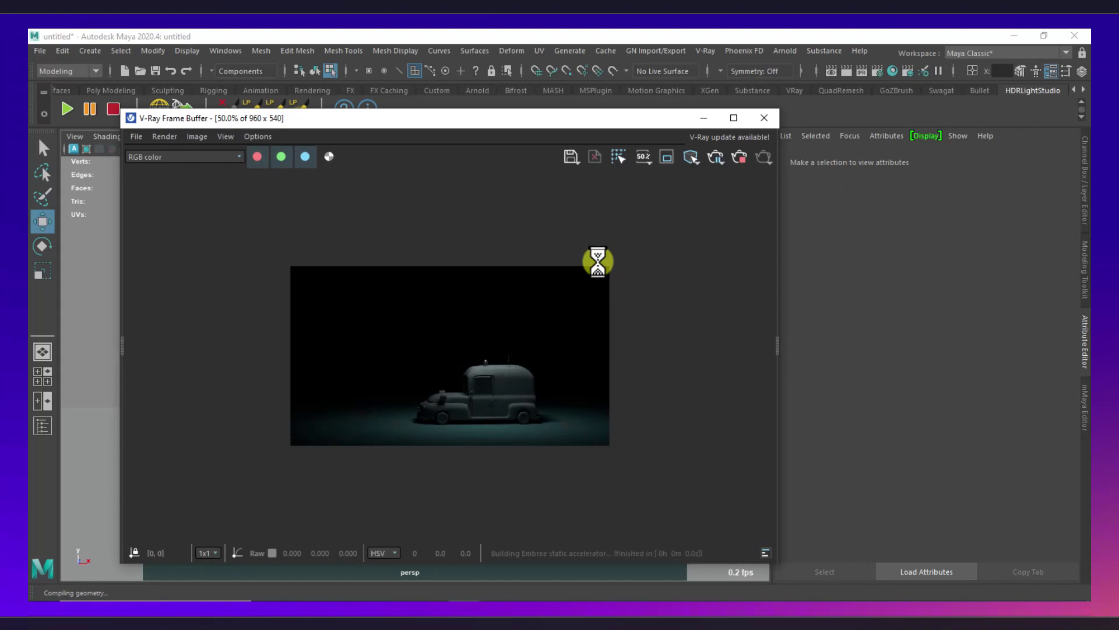
scroll(423, 365, "up", 2)
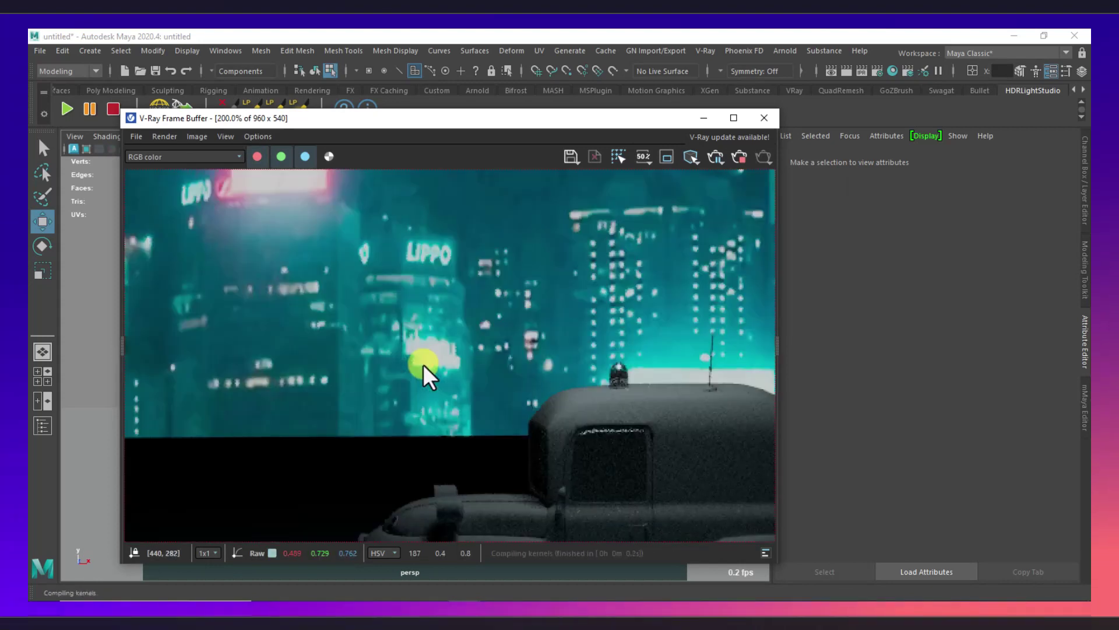
scroll(415, 346, "down", 1)
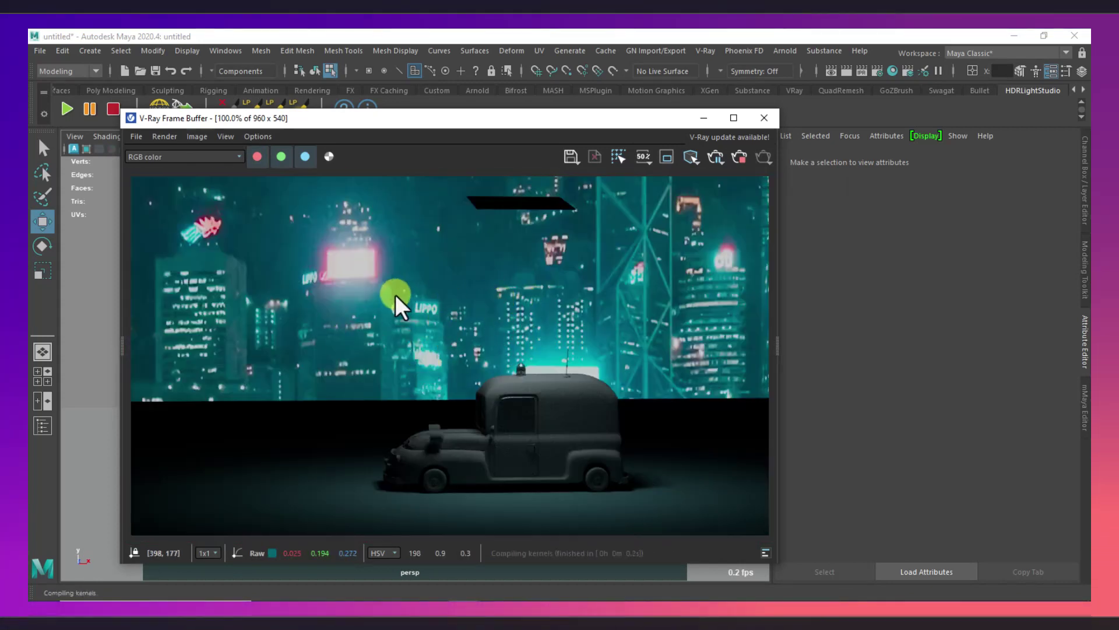
left_click_drag(622, 122, 729, 144)
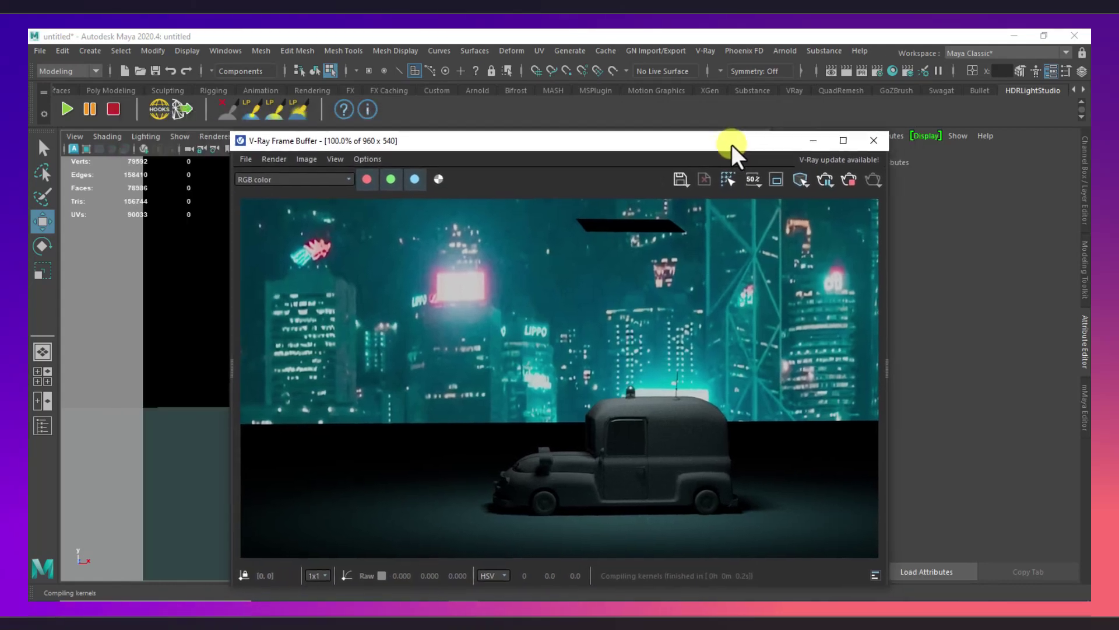
Step: Minimize the frame buffer, select the viewport's persp camera, and bring up its physical camera attributes below ISO
left_click(811, 140)
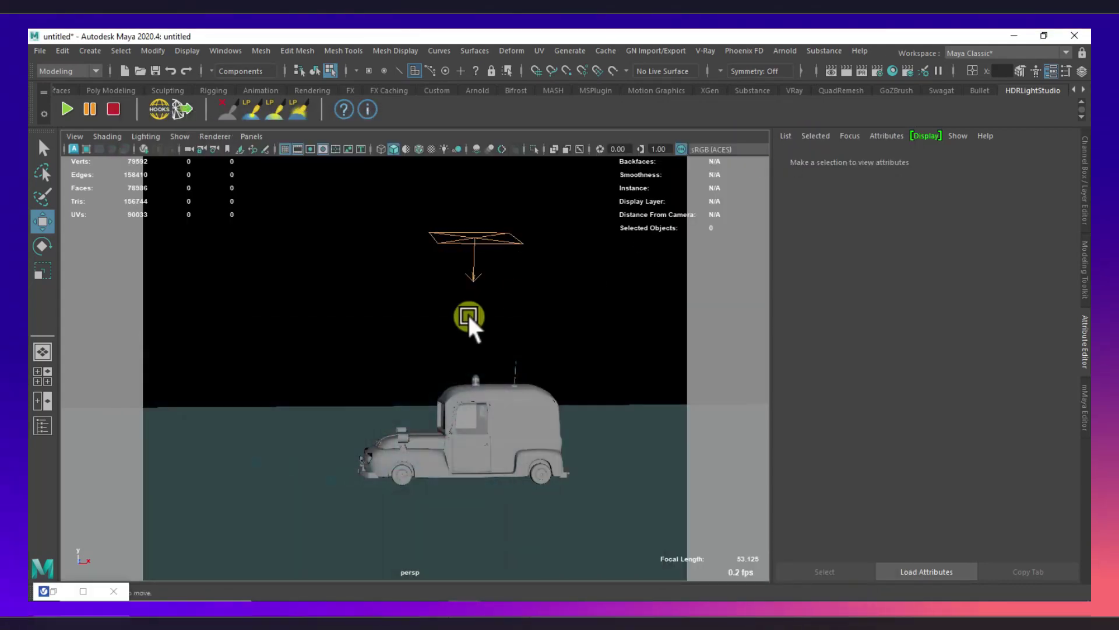
left_click(1085, 342)
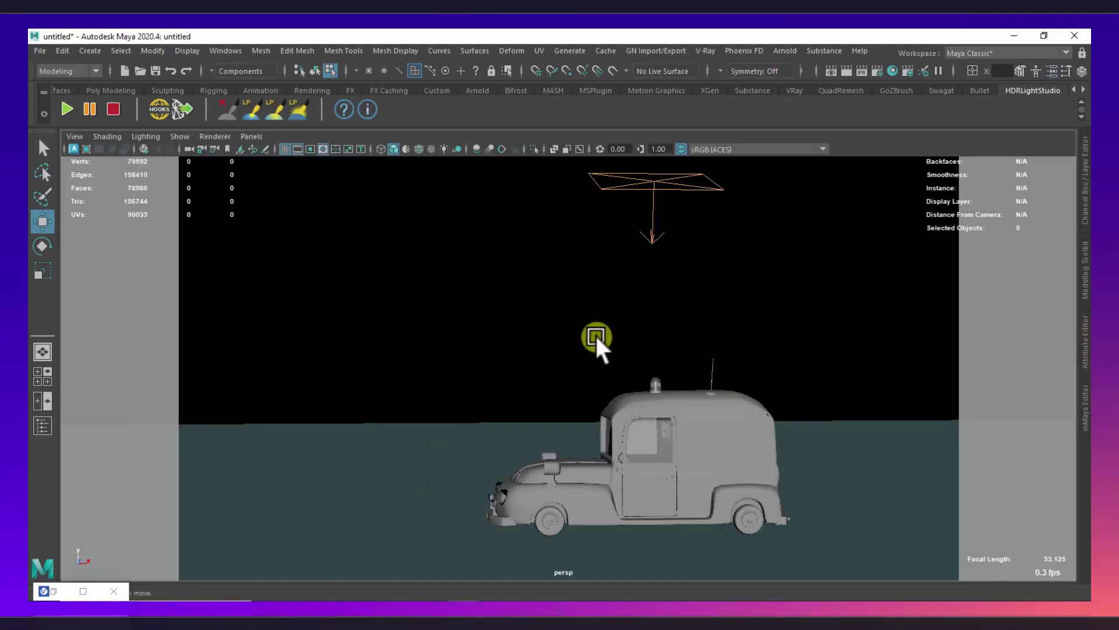
left_click(74, 136)
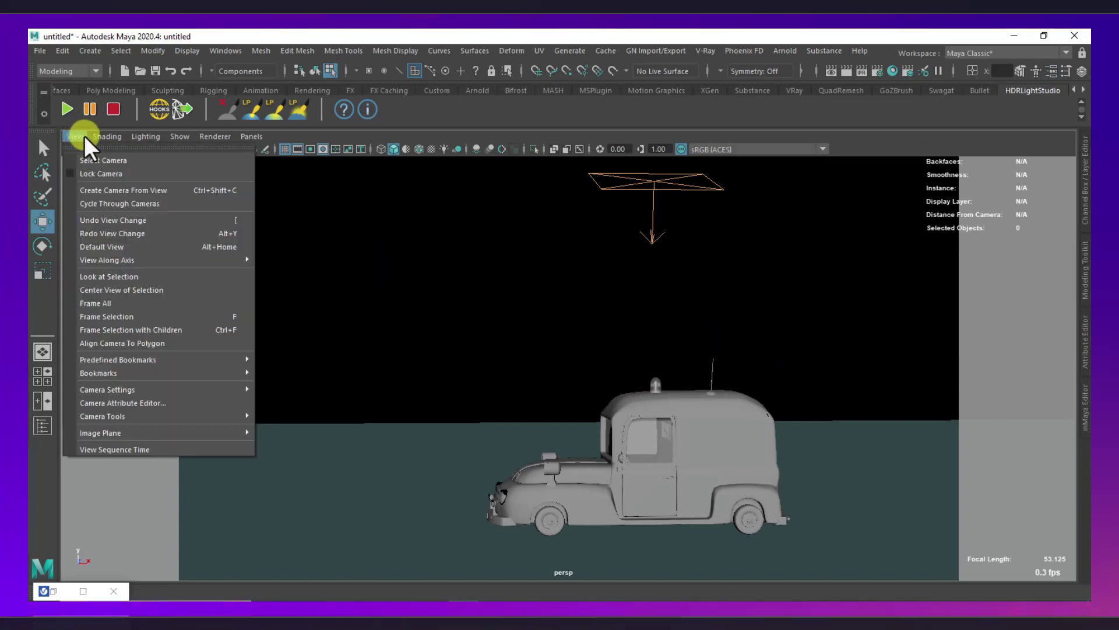
left_click(94, 160)
key("ctrl+a")
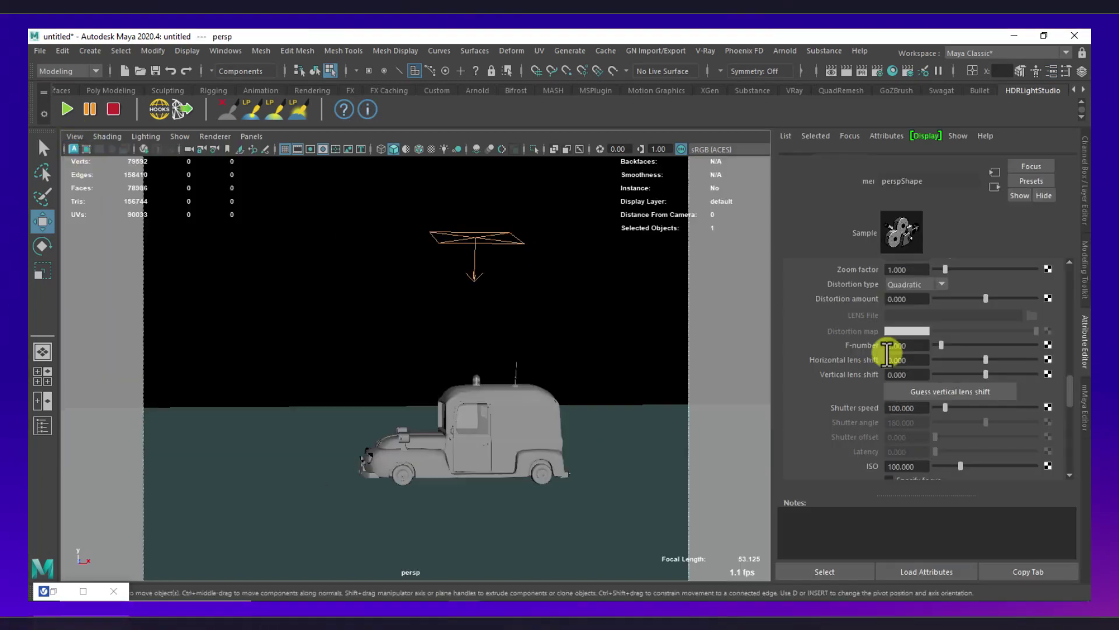
scroll(801, 322, "down", 5)
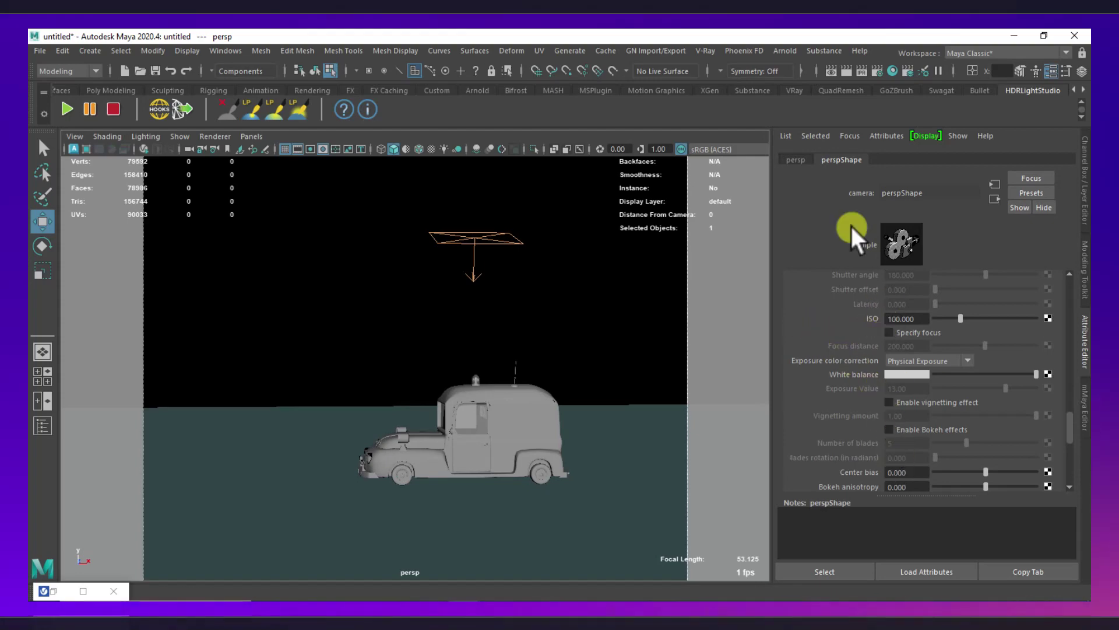
Step: Restart the interactive render in the V-Ray Frame Buffer and enable depth of field on the physical camera
left_click(706, 52)
left_click(723, 75)
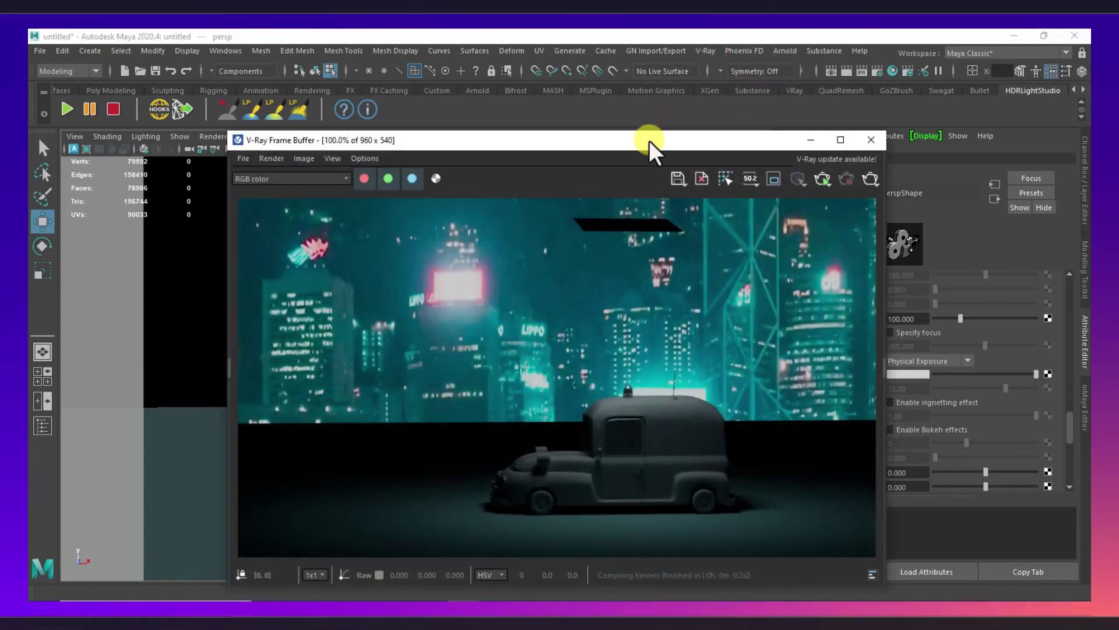
left_click_drag(649, 142, 535, 116)
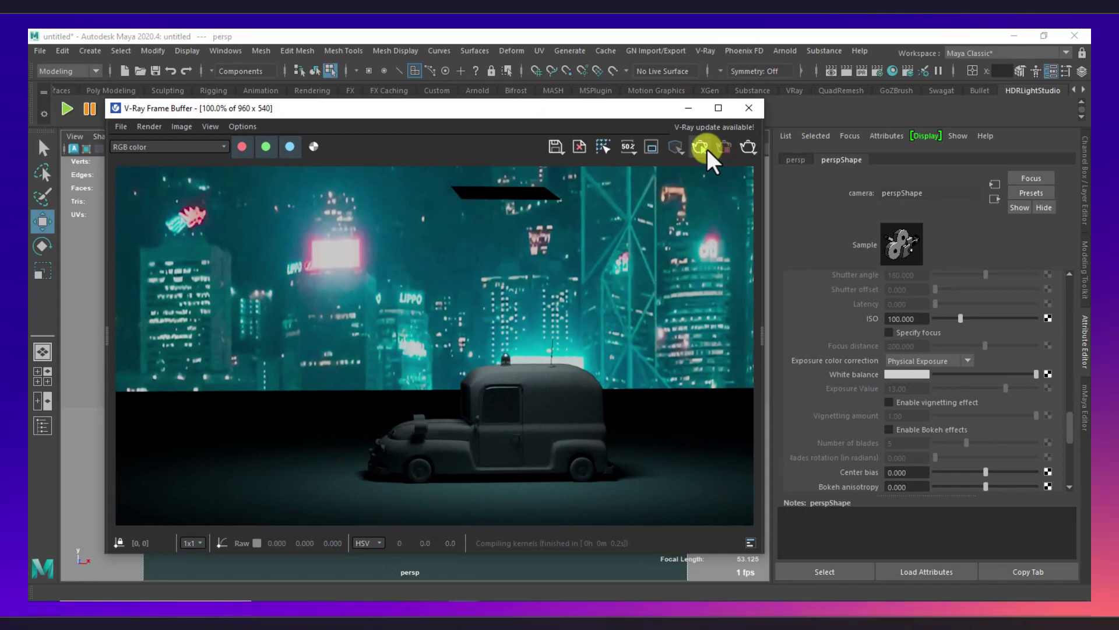
left_click(707, 150)
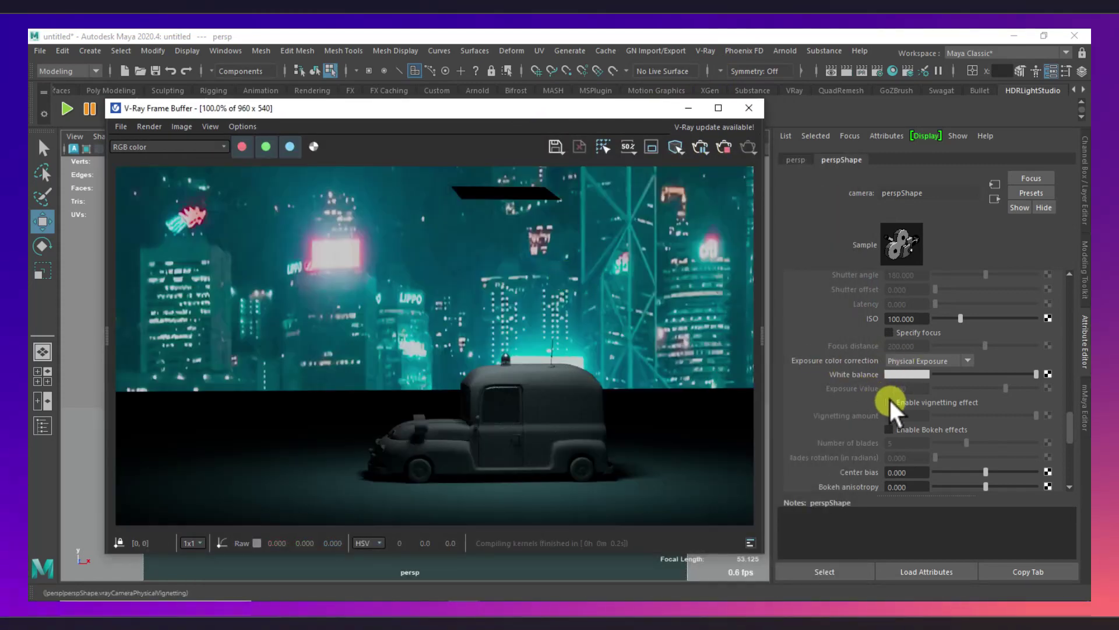
scroll(885, 401, "down", 2)
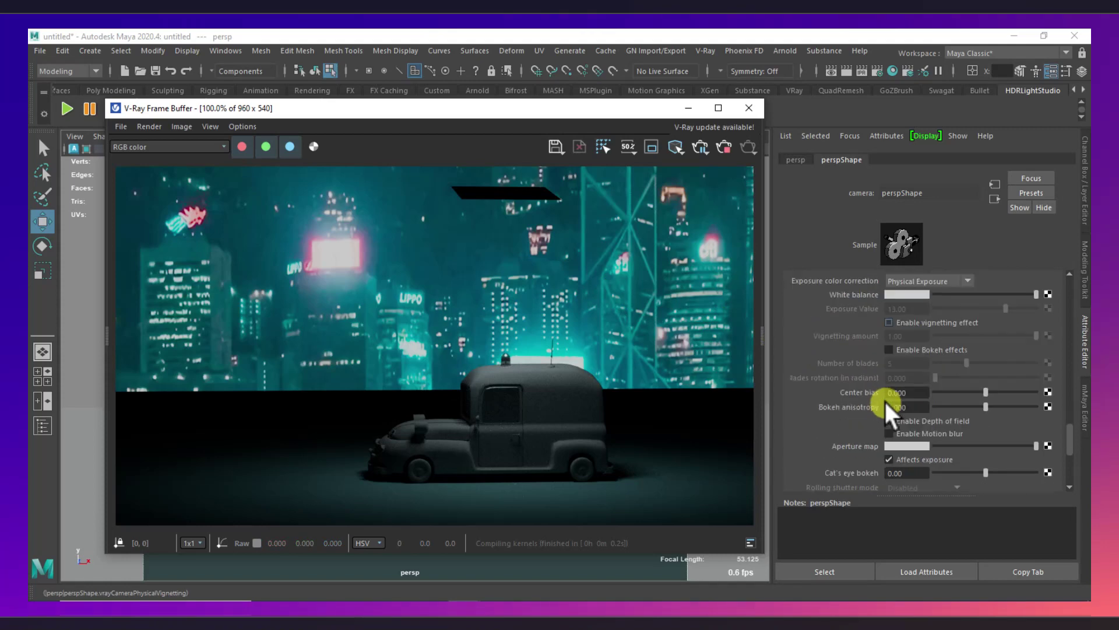
left_click(929, 419)
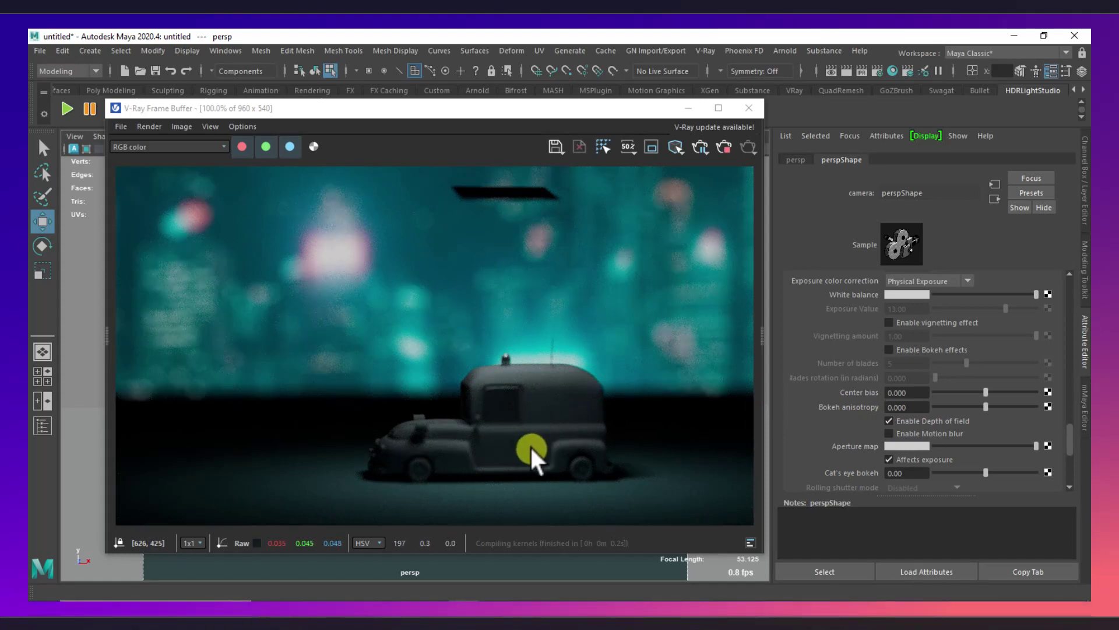
Step: Inspect the car's blur in the enlarged render, and select the car body in the viewport to read its distance from the camera
scroll(527, 443, "up", 1)
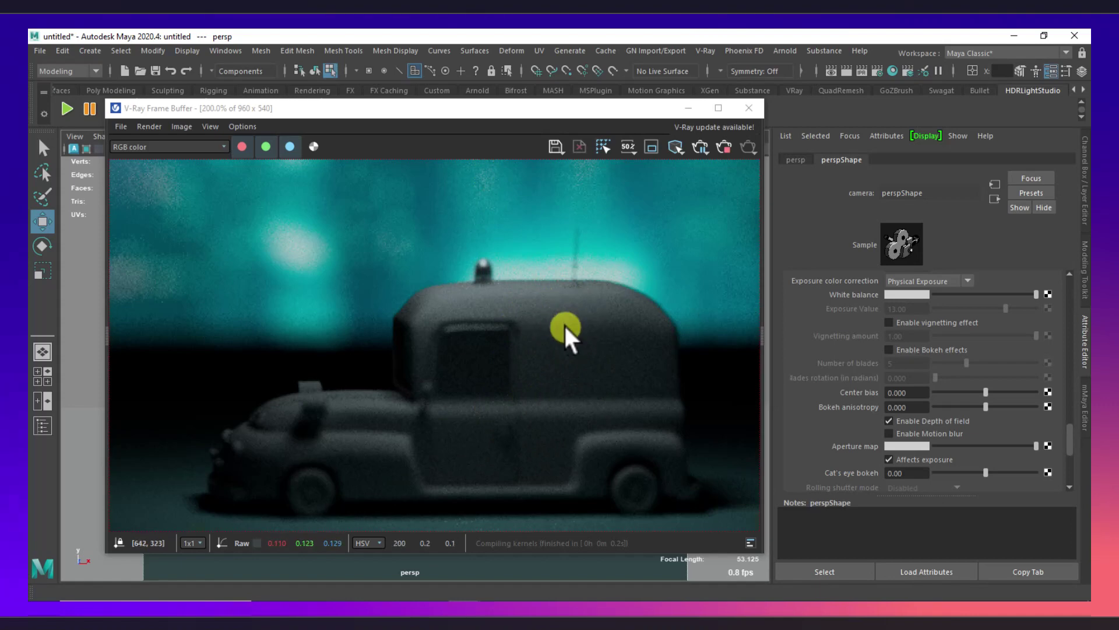
left_click_drag(515, 114, 522, 477)
left_click(519, 398)
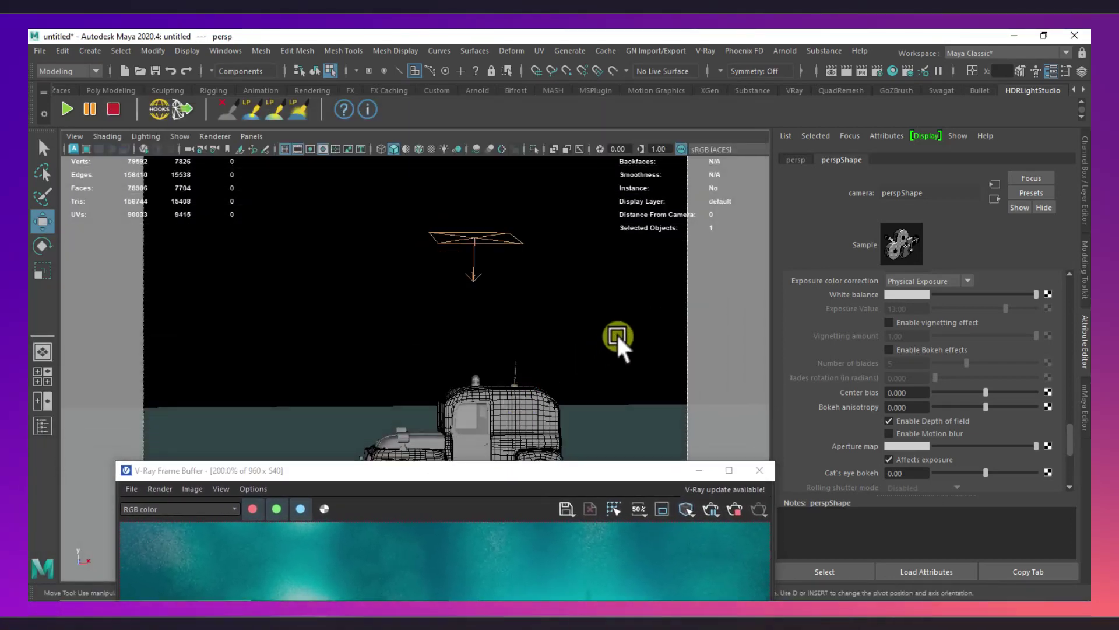
left_click(534, 407)
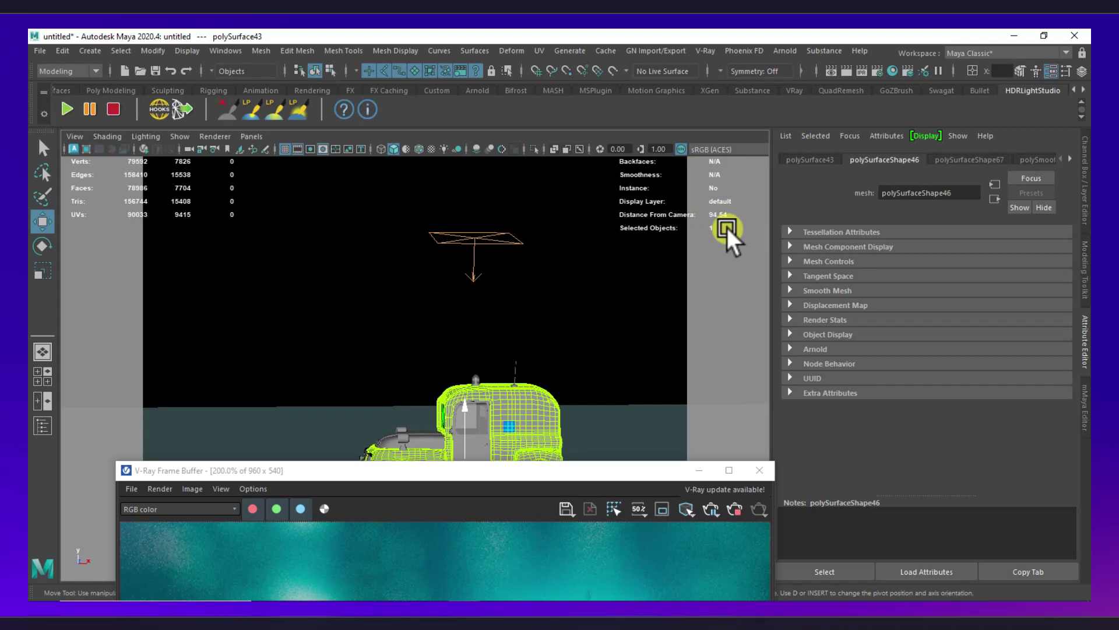
Step: Select the viewport's persp camera, enable Specify focus on its physical camera, and set the focus distance to 95
left_click_drag(578, 467, 595, 166)
left_click(75, 136)
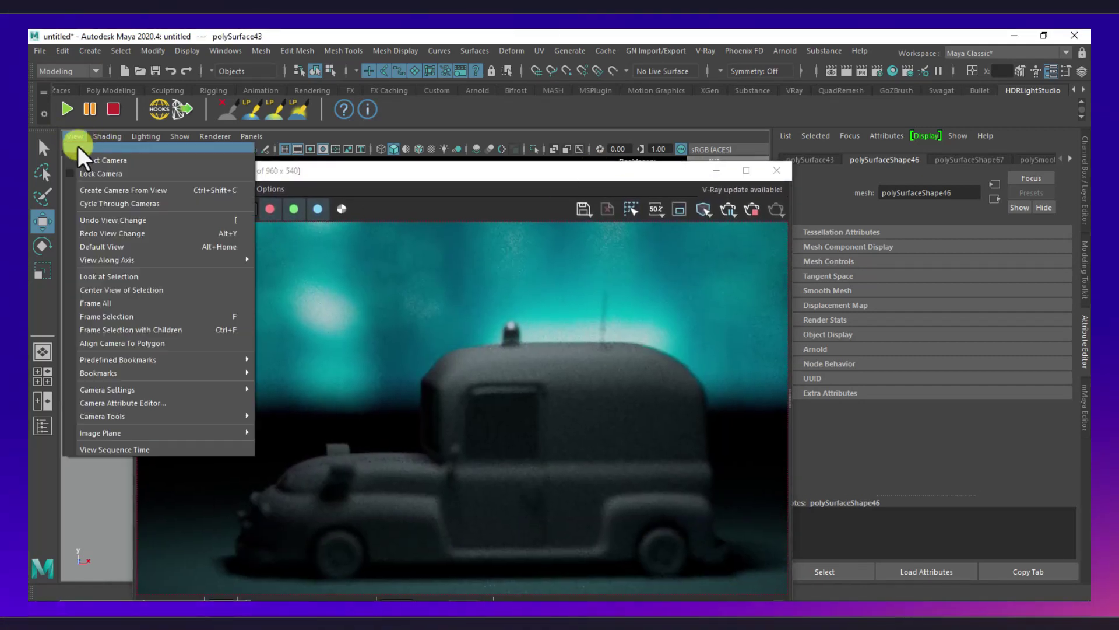
left_click(91, 159)
left_click_drag(320, 171, 316, 100)
scroll(920, 353, "up", 2)
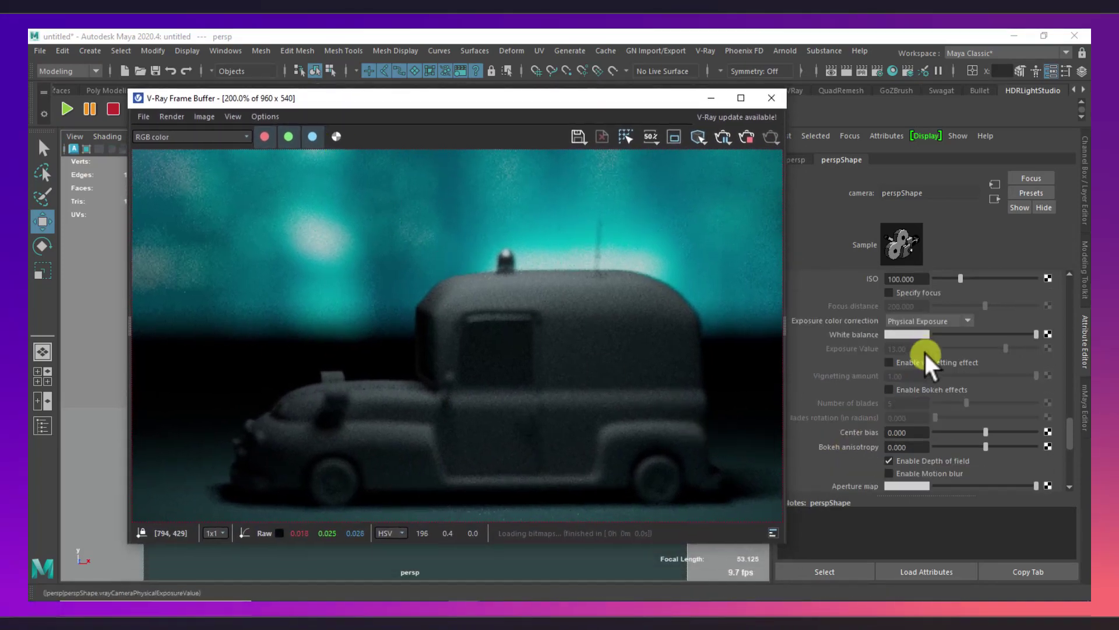
left_click(913, 293)
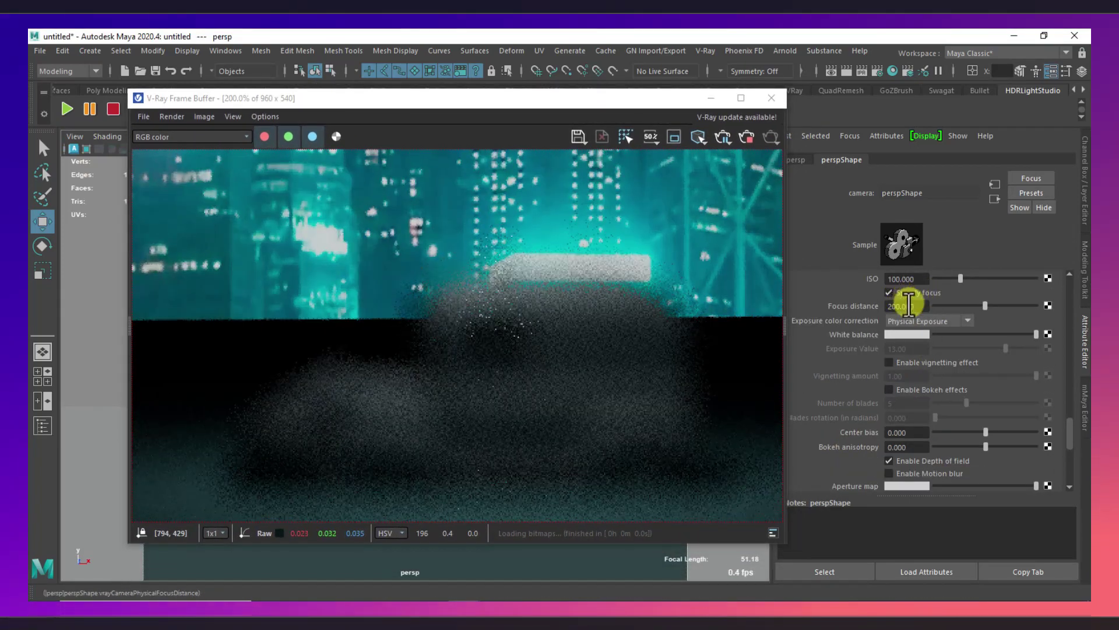
left_click(901, 306)
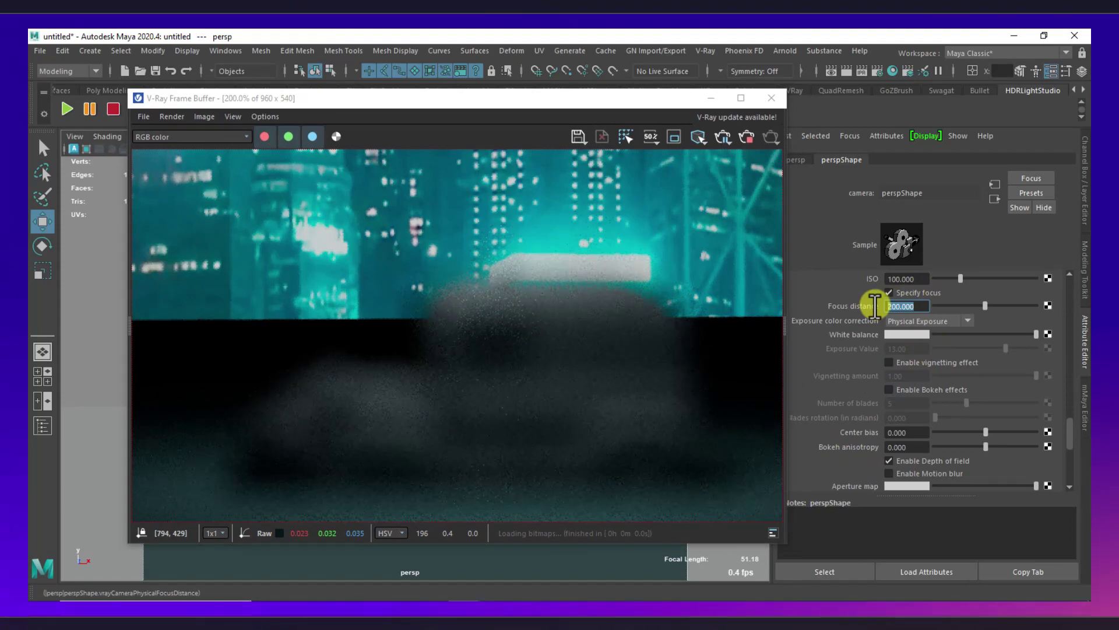
type("95")
key("Return")
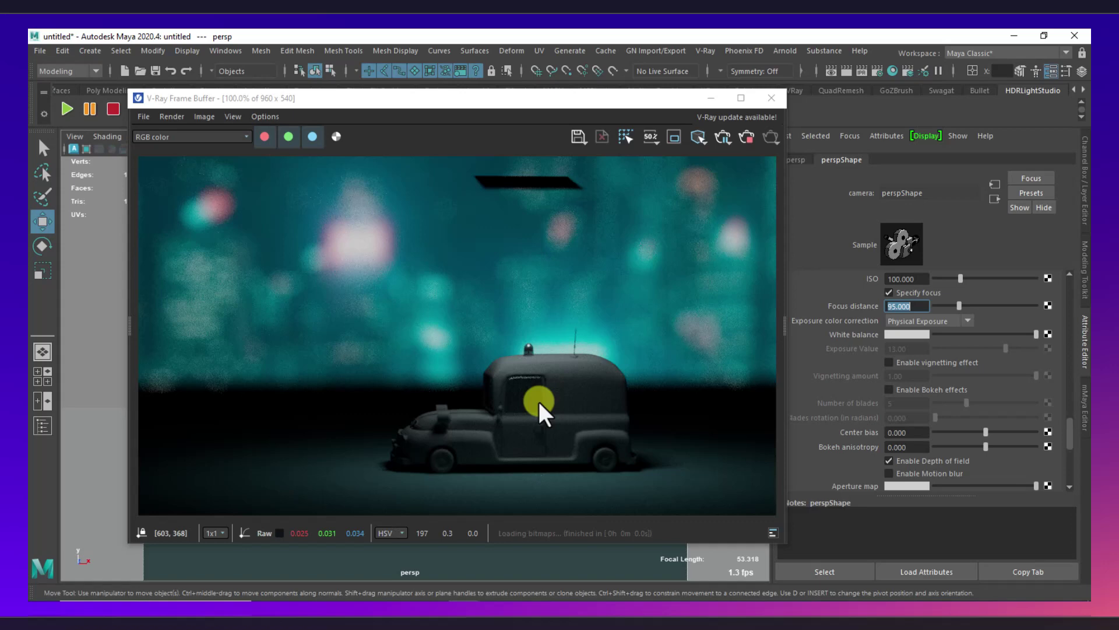
left_click_drag(511, 103, 515, 82)
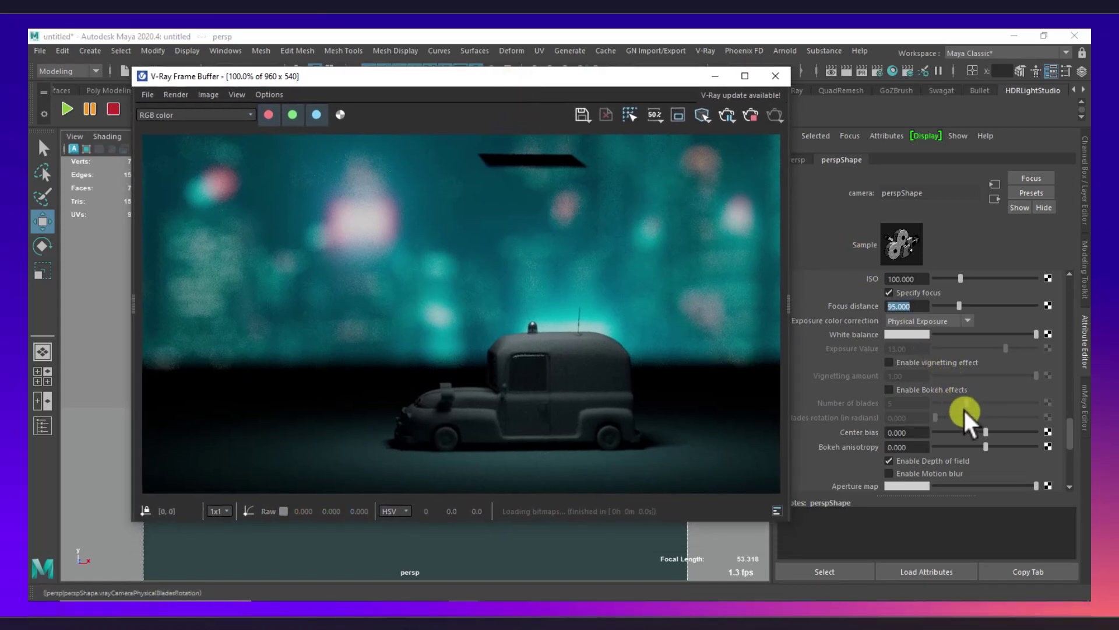
Step: Connect a File texture to the camera's aperture map and load aperture_map_paberration04.bmp from the dofpro_aperture_maps folder
scroll(966, 409, "down", 2)
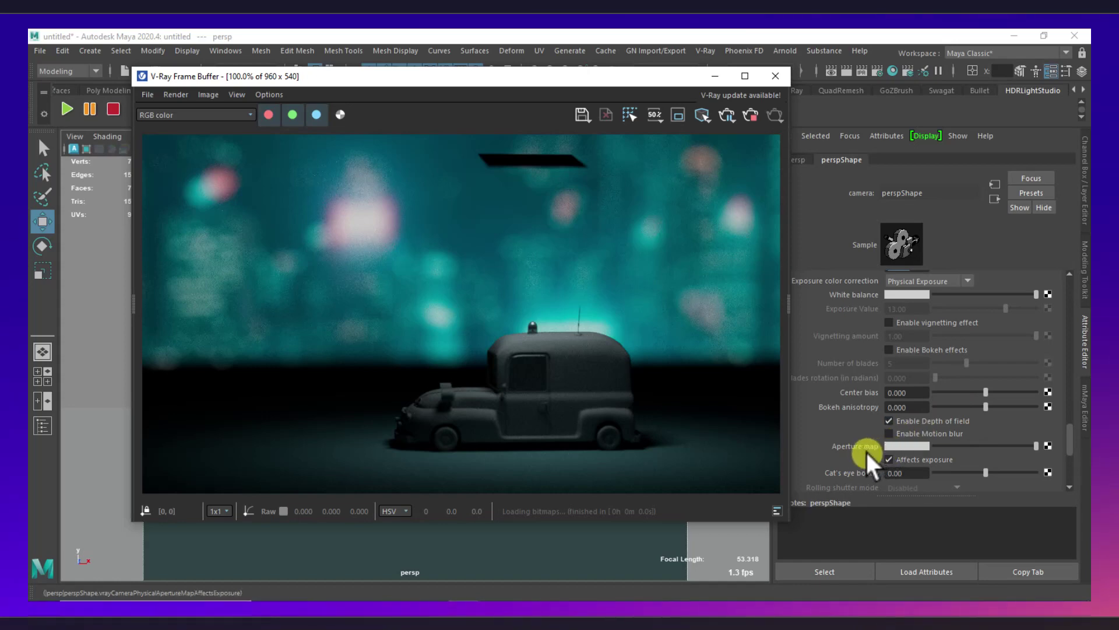
left_click(1047, 445)
left_click(572, 514)
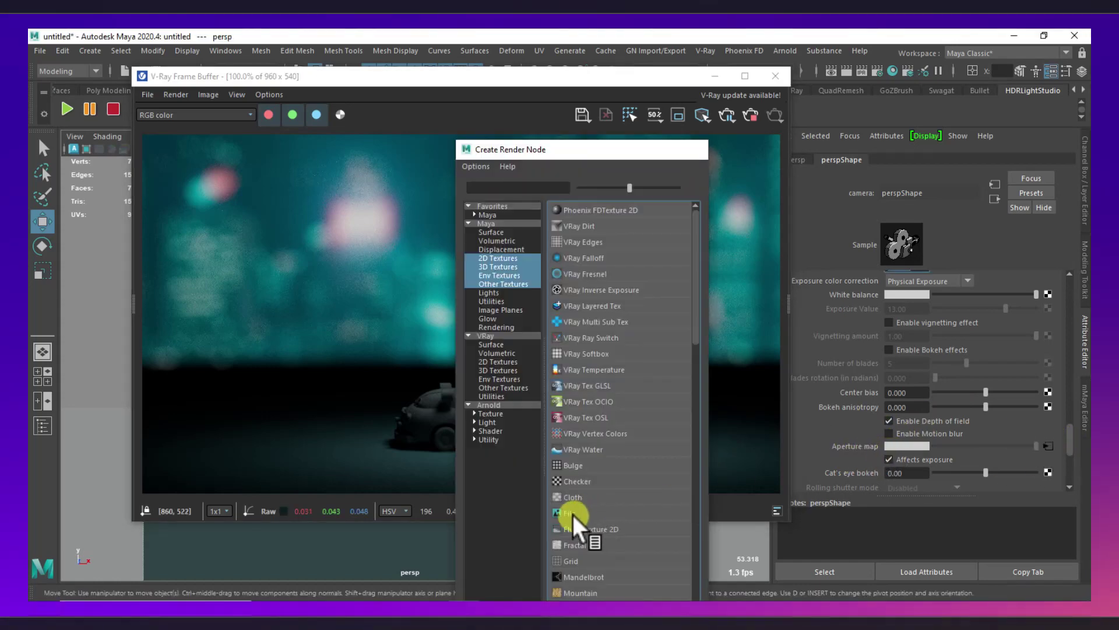
left_click(1049, 340)
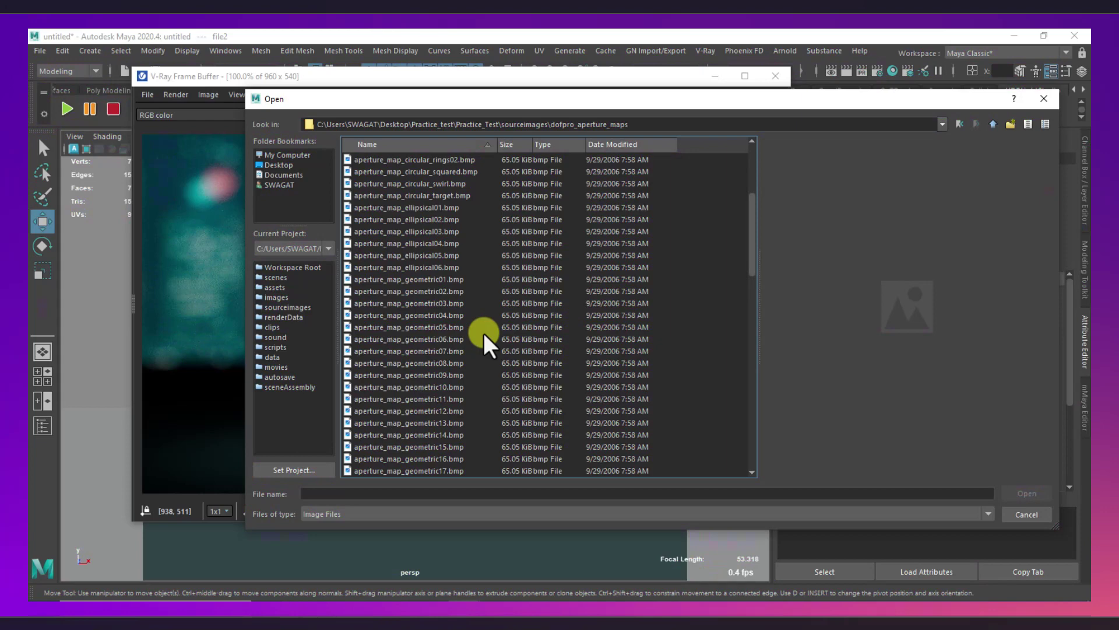
left_click(448, 351)
scroll(457, 349, "down", 7)
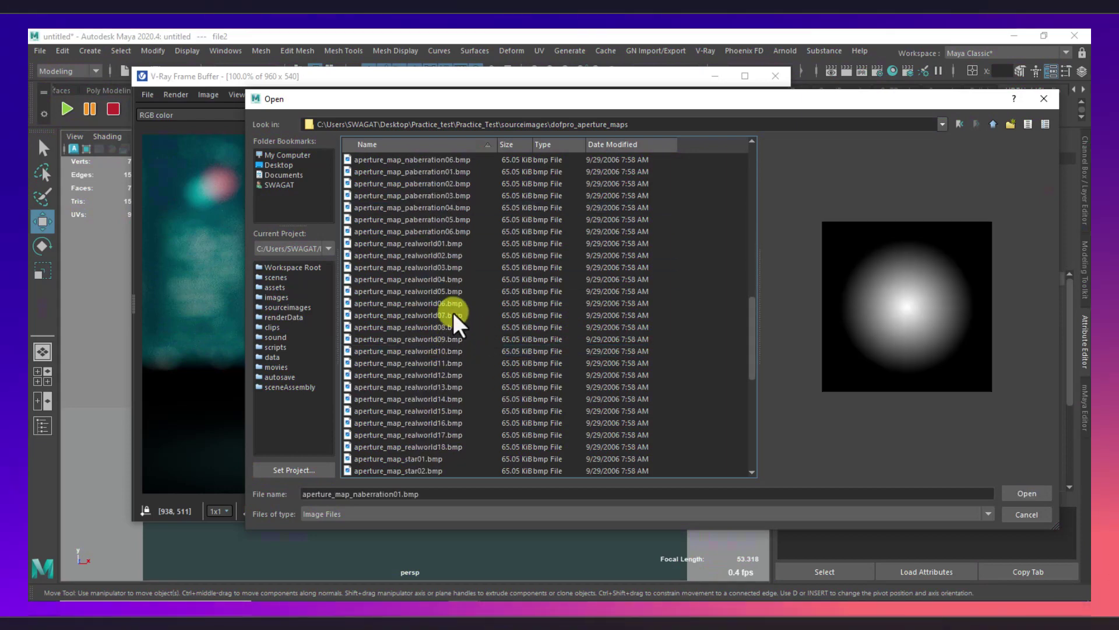
left_click(466, 220)
left_click(456, 207)
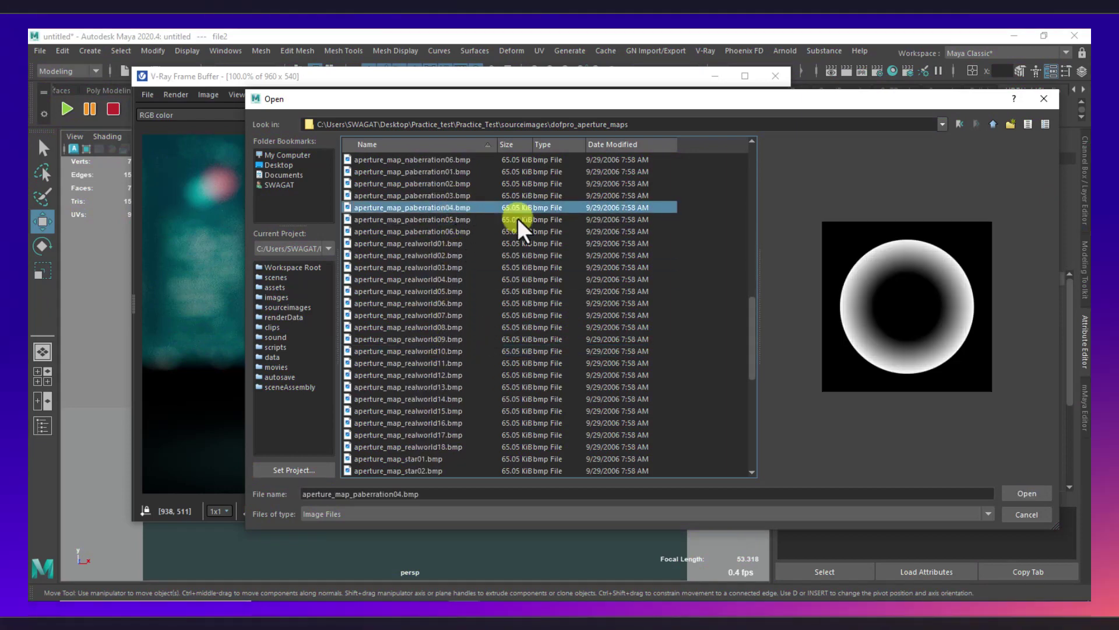
left_click(1020, 492)
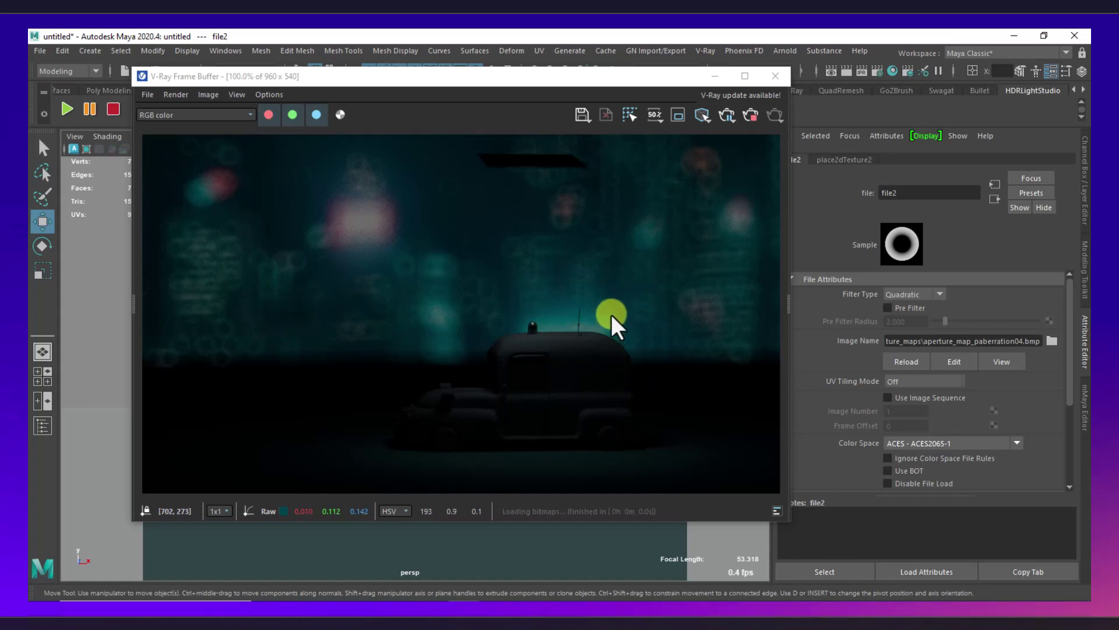
Step: Return to the camera's attributes, turn off Affects exposure for the aperture map, and inspect the bokeh shapes in the render
left_click(988, 193)
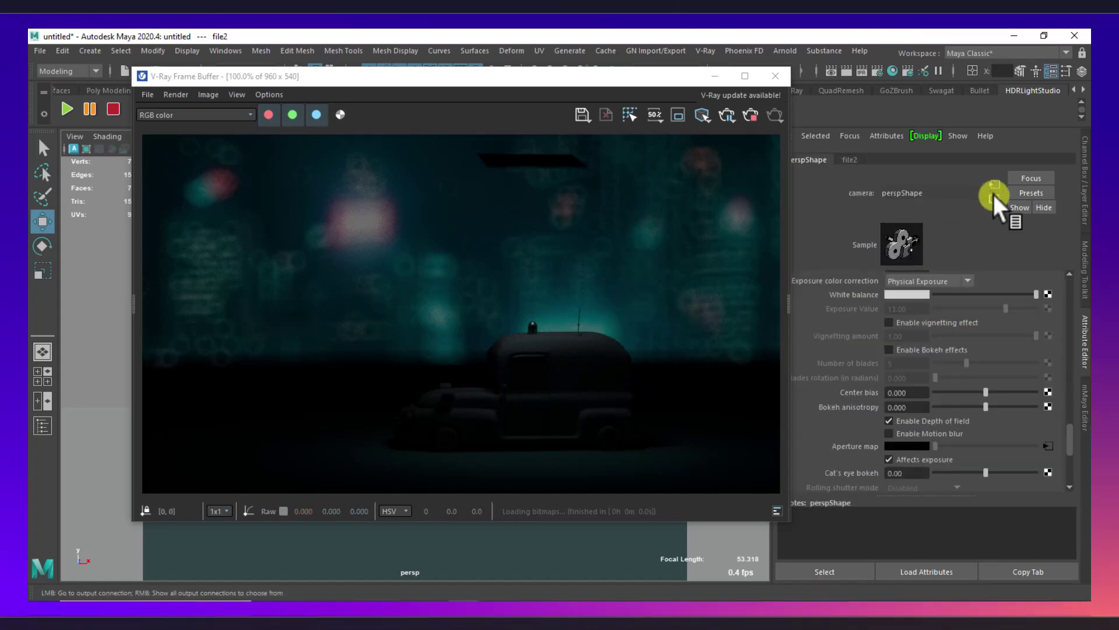
scroll(918, 300, "down", 2)
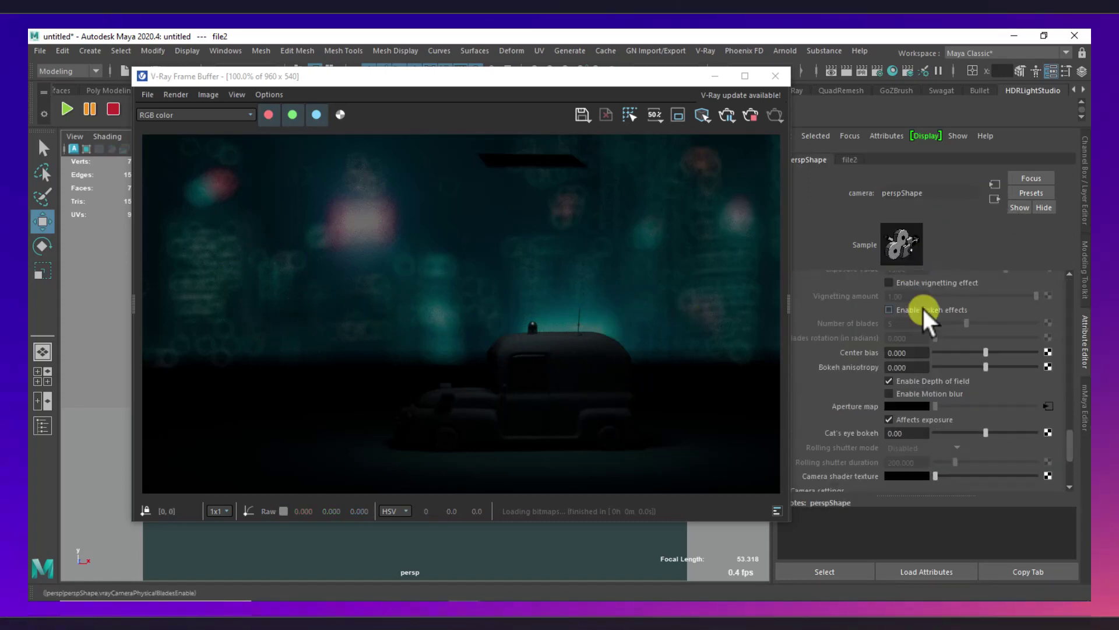
left_click(889, 420)
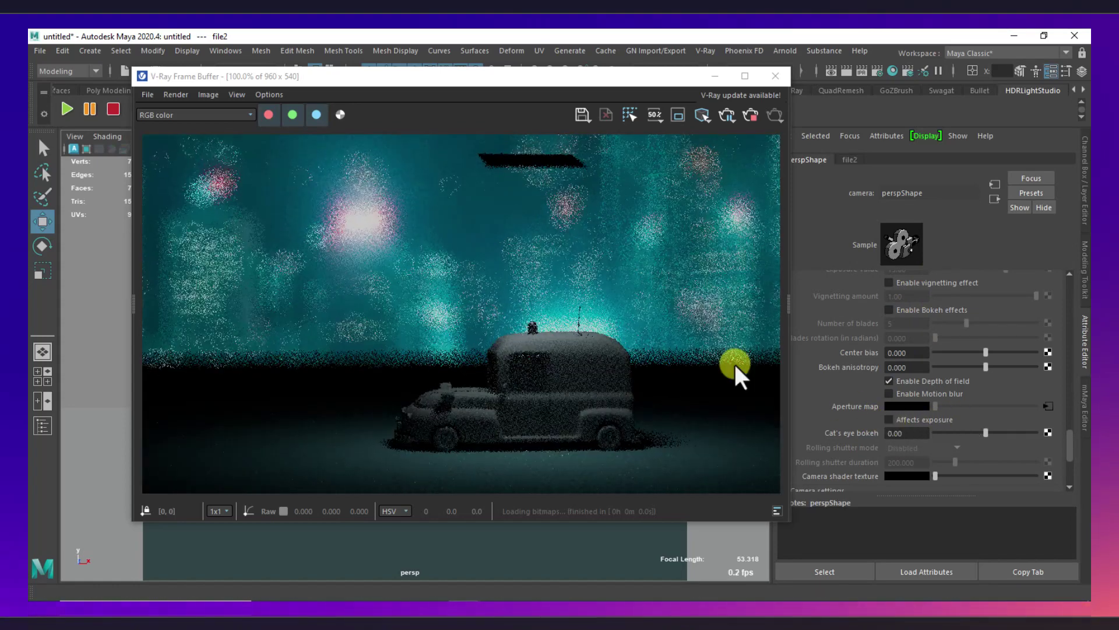
scroll(553, 252, "down", 1)
scroll(553, 251, "up", 1)
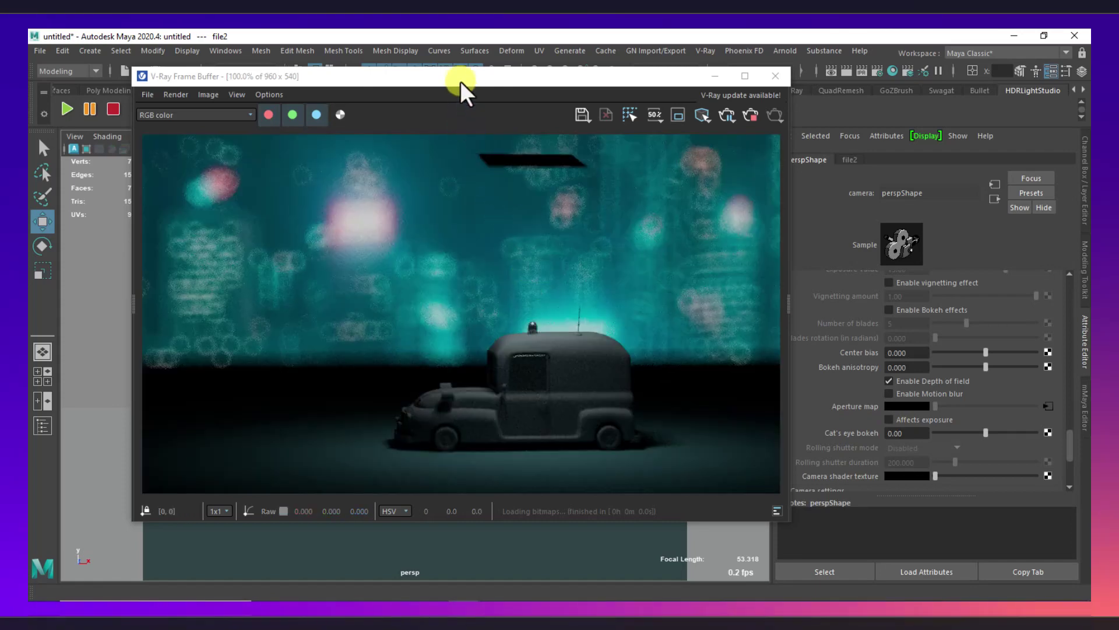
left_click_drag(461, 81, 582, 92)
scroll(557, 281, "down", 1)
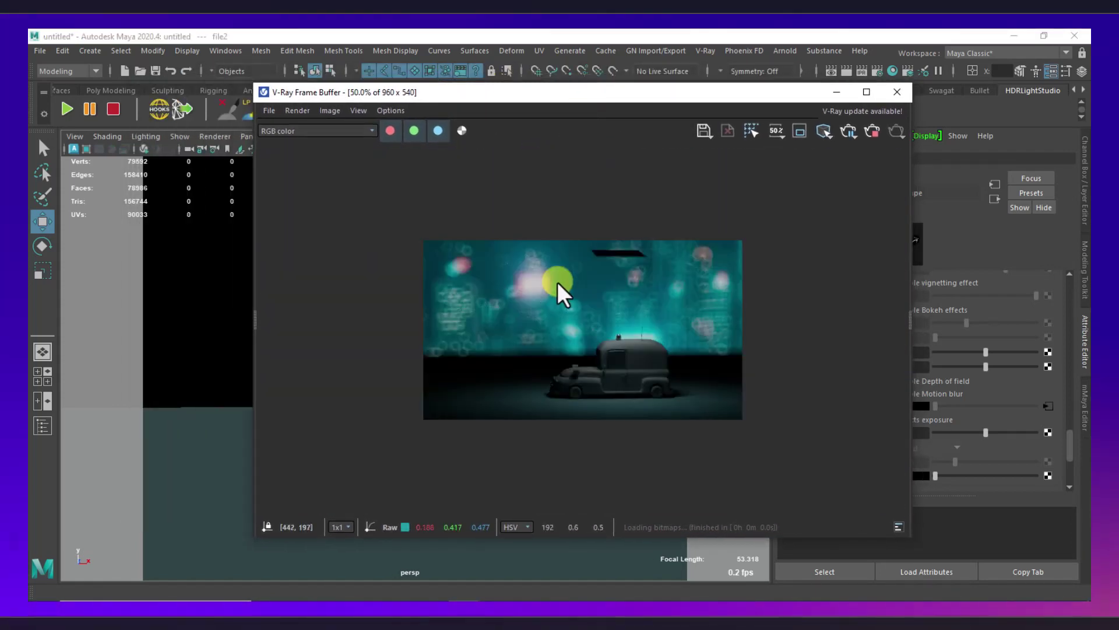
scroll(544, 292, "up", 1)
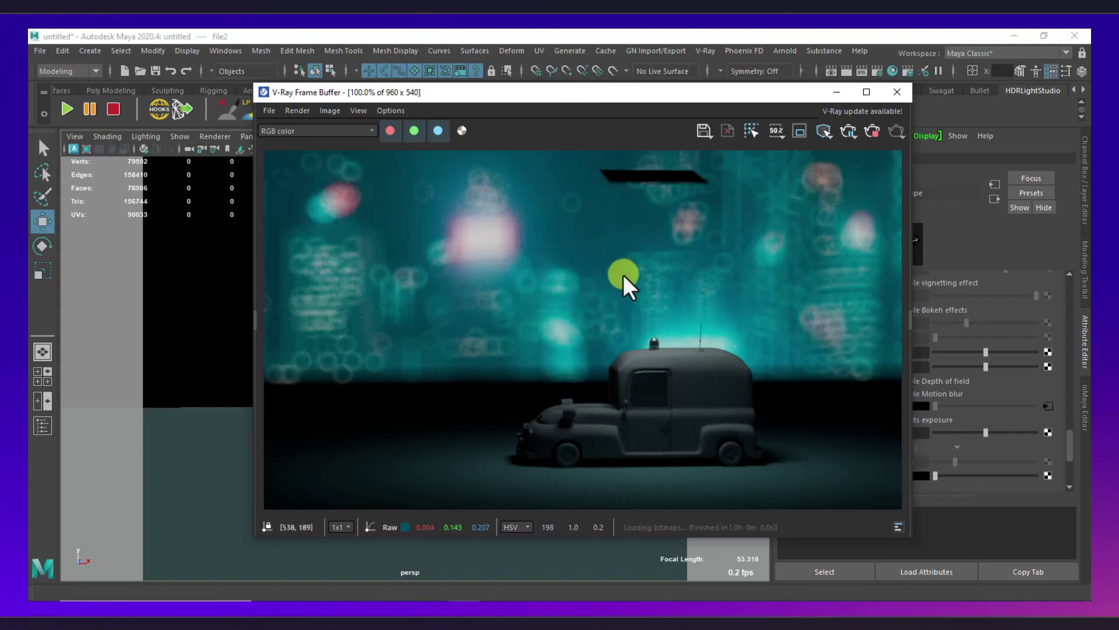
scroll(656, 182, "up", 2)
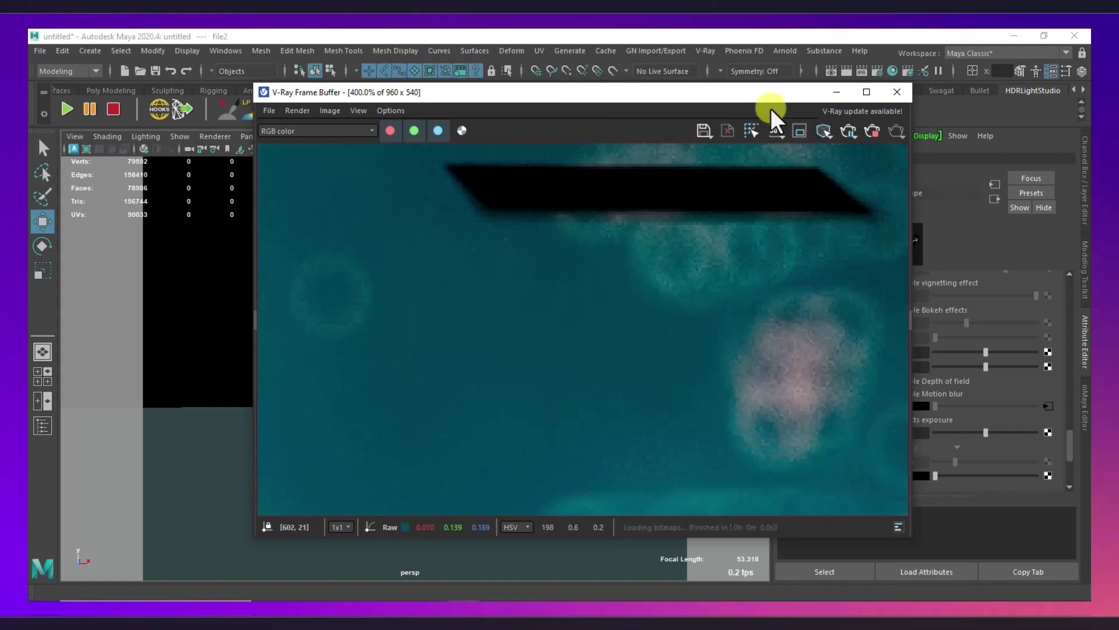
Step: Make the rectangular V-Ray light above the car invisible and view the render at 100%
left_click_drag(667, 100, 568, 413)
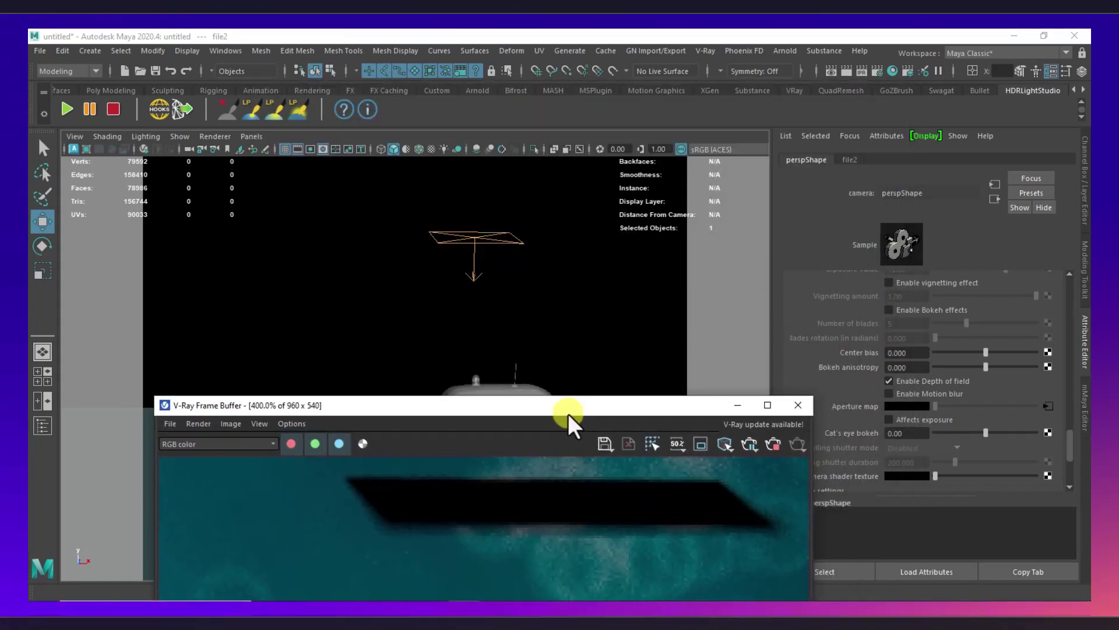
left_click(478, 237)
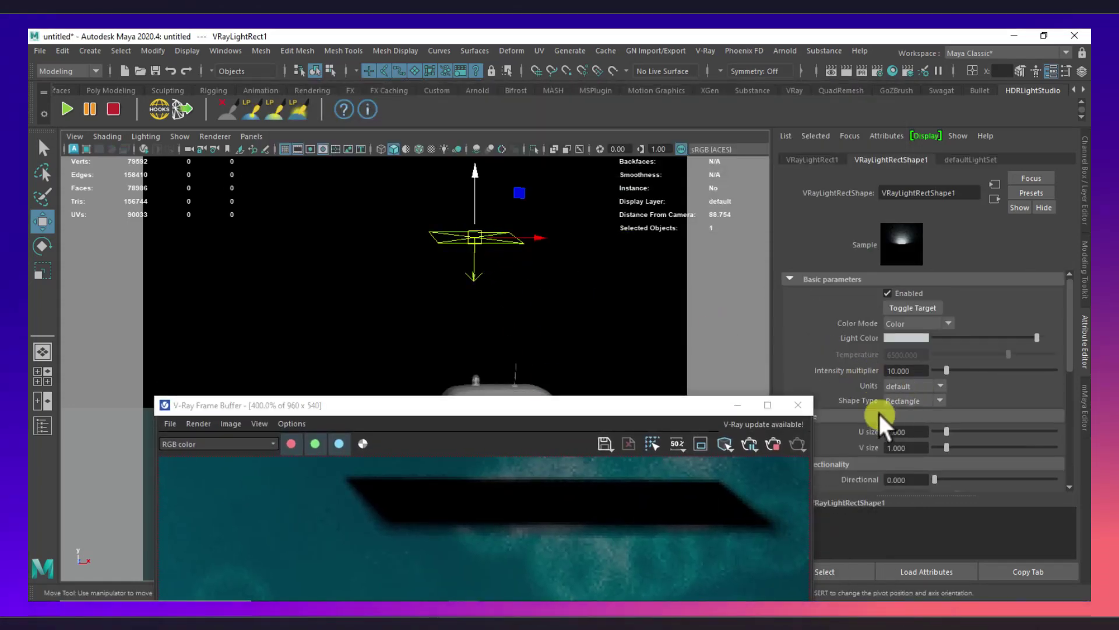
left_click_drag(714, 405, 632, 386)
scroll(826, 380, "down", 8)
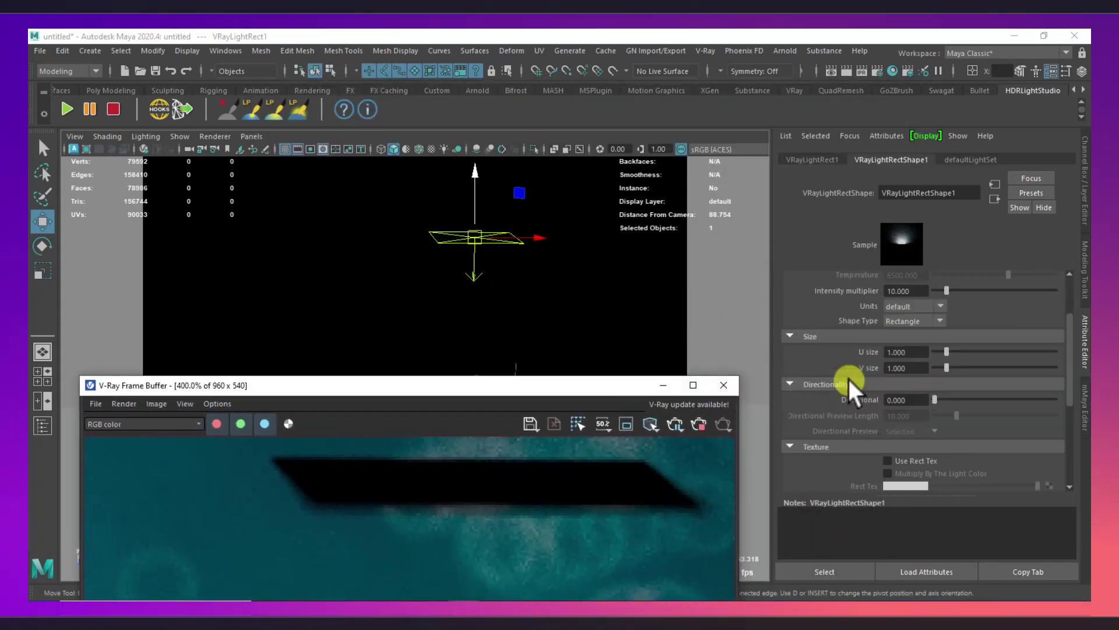
left_click(820, 410)
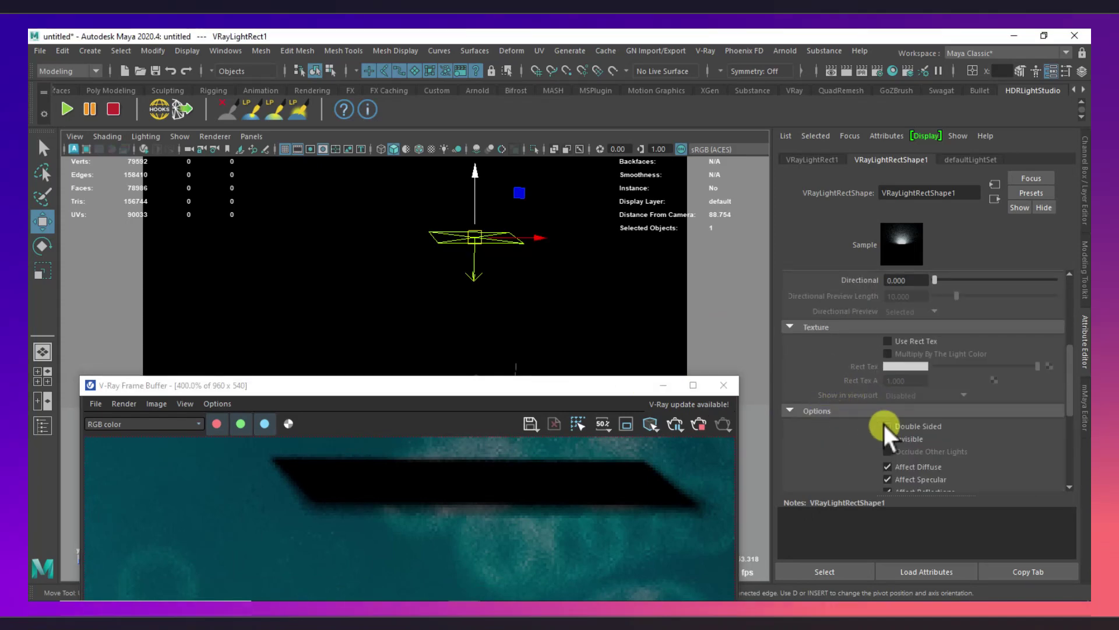
left_click(892, 437)
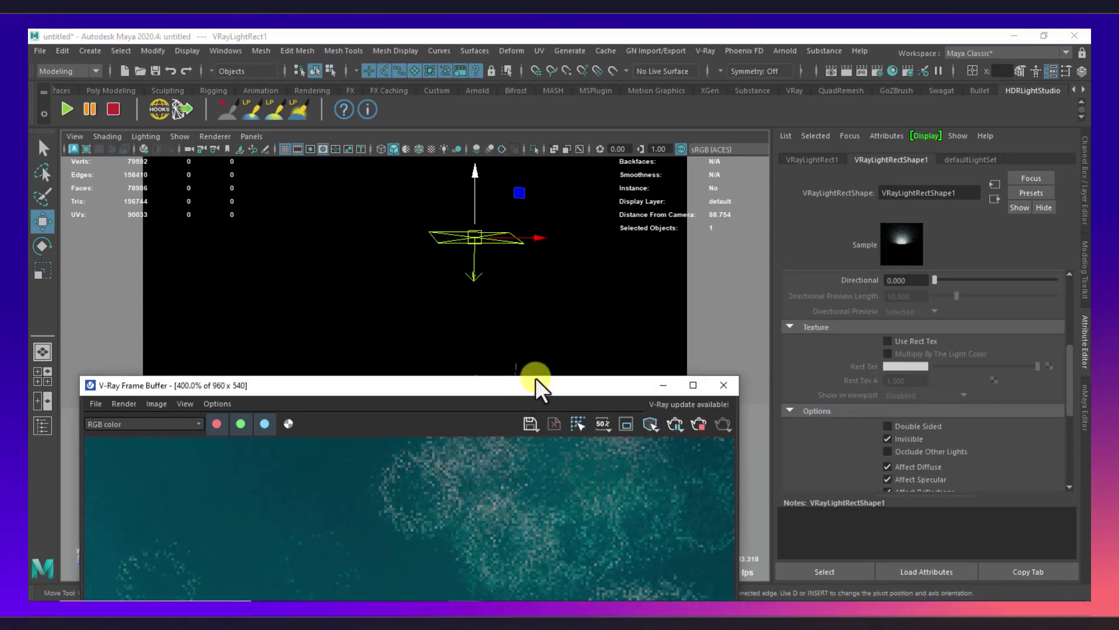
left_click_drag(535, 379, 672, 197)
scroll(676, 351, "down", 3)
scroll(653, 373, "up", 1)
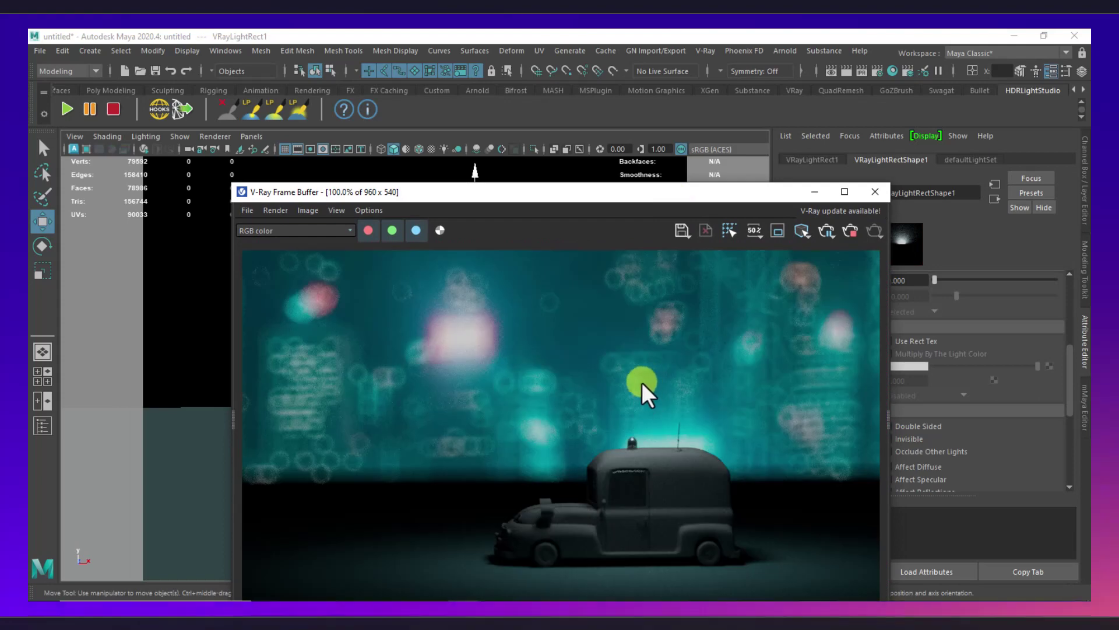
left_click_drag(559, 199, 549, 159)
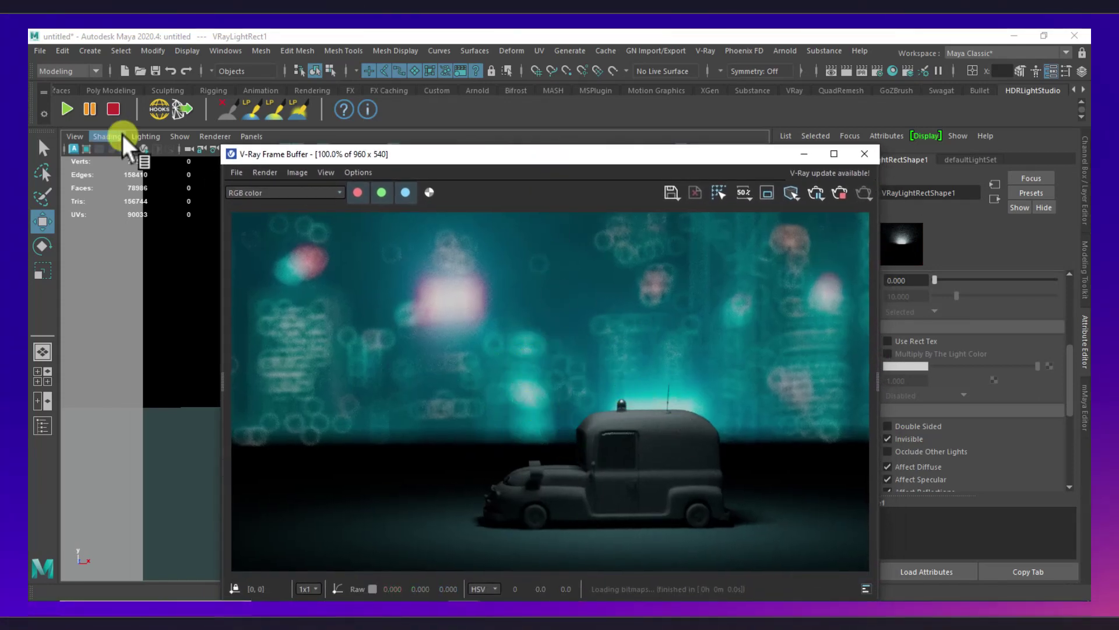
Step: Select the persp camera again and bring up the File texture connected to its aperture map
left_click(78, 136)
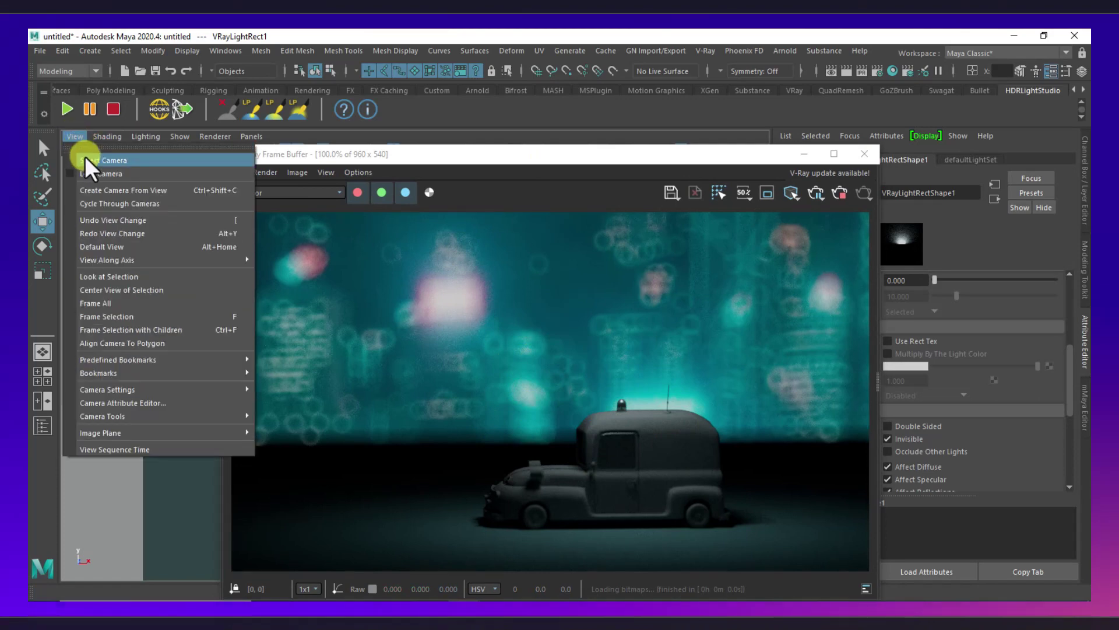
left_click(85, 156)
left_click_drag(399, 154, 340, 144)
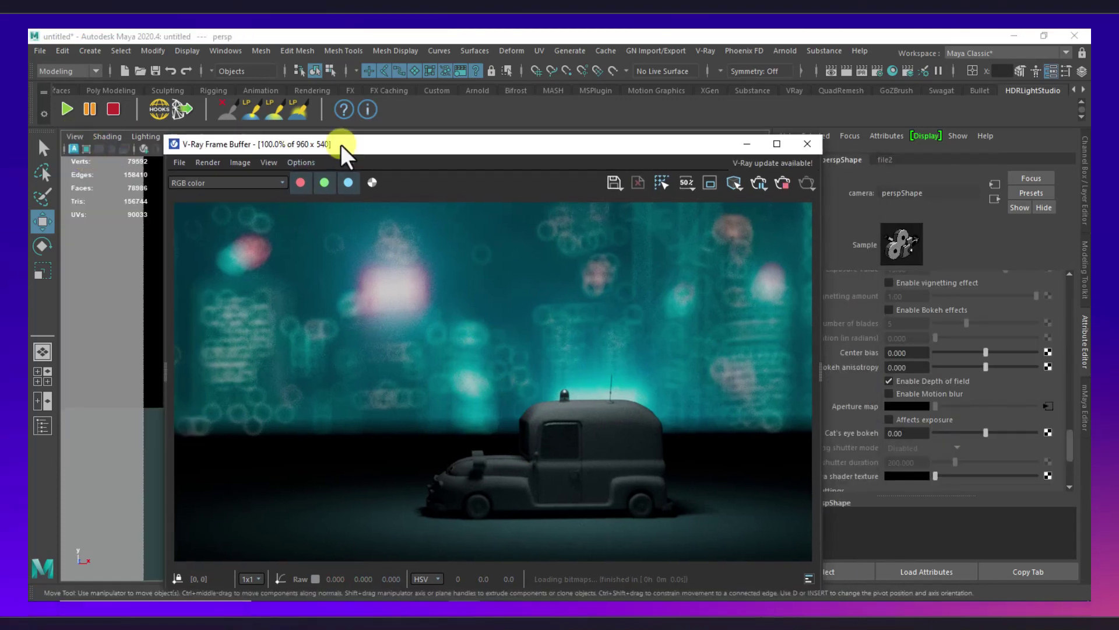
left_click(1050, 410)
Step: Preview several circular aperture images and load aperture_map_circular_squared.bmp into the aperture map's File texture
left_click(1057, 340)
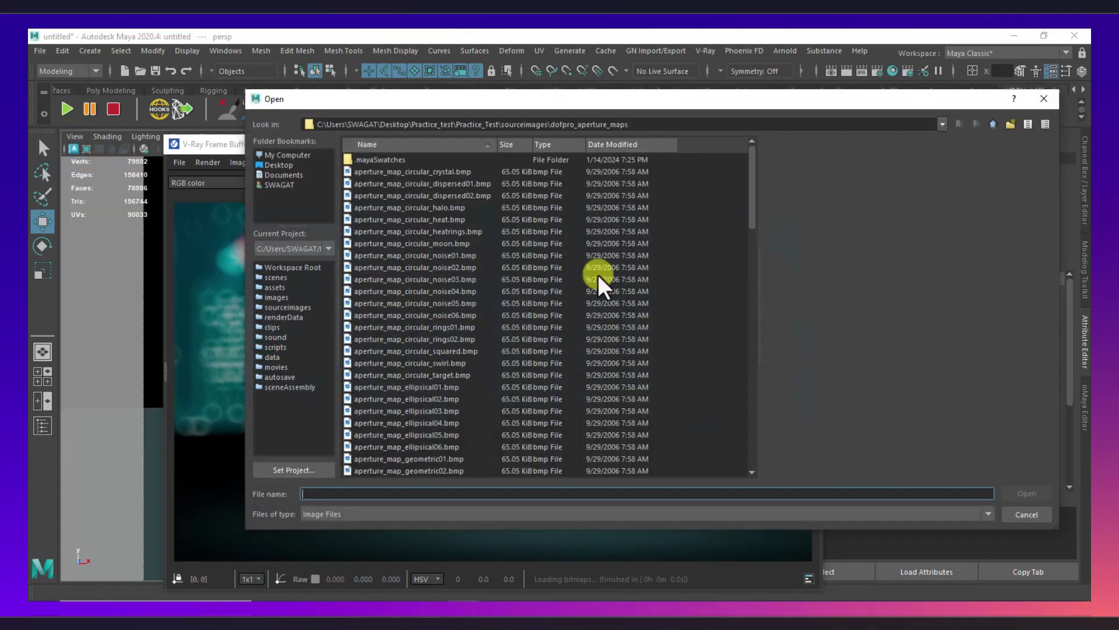
left_click(441, 235)
left_click(446, 244)
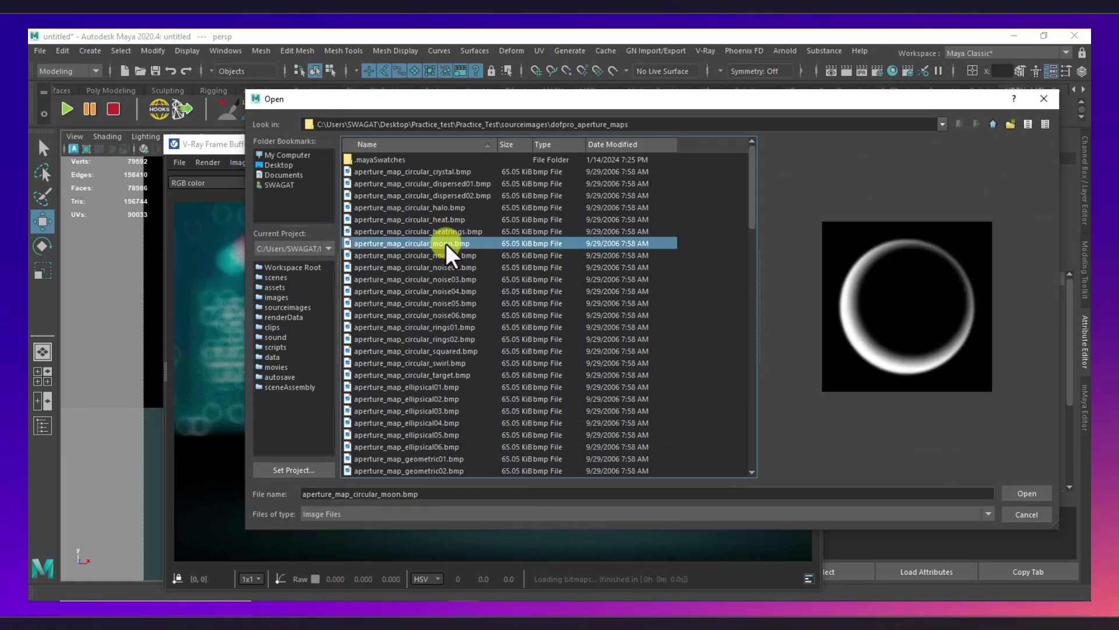
left_click(452, 256)
left_click(455, 268)
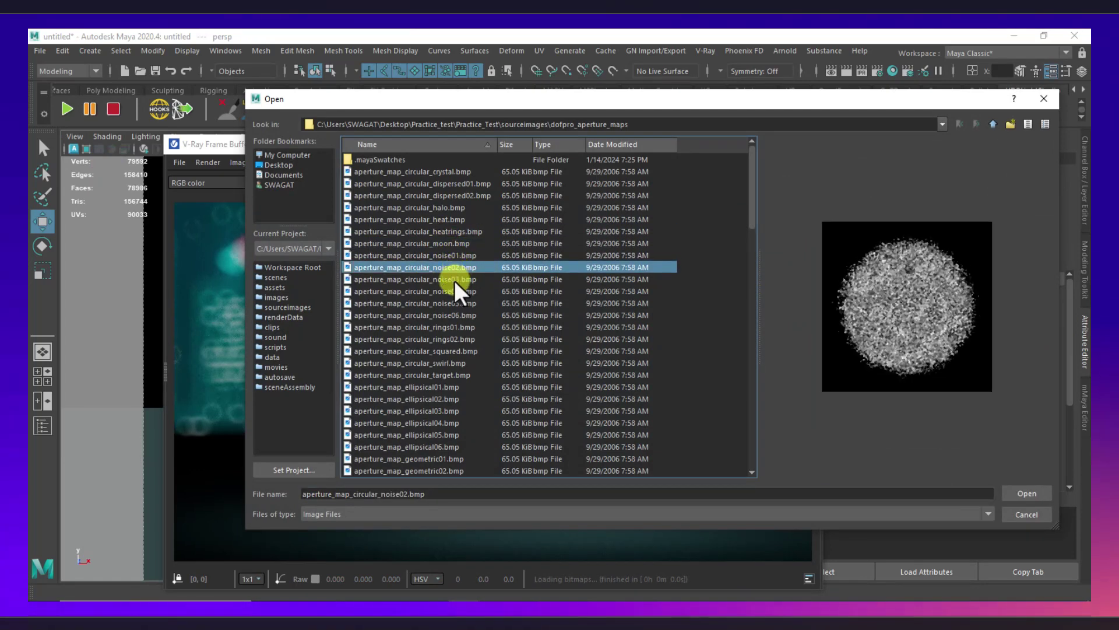
scroll(454, 279, "down", 2)
left_click(451, 269)
left_click(453, 279)
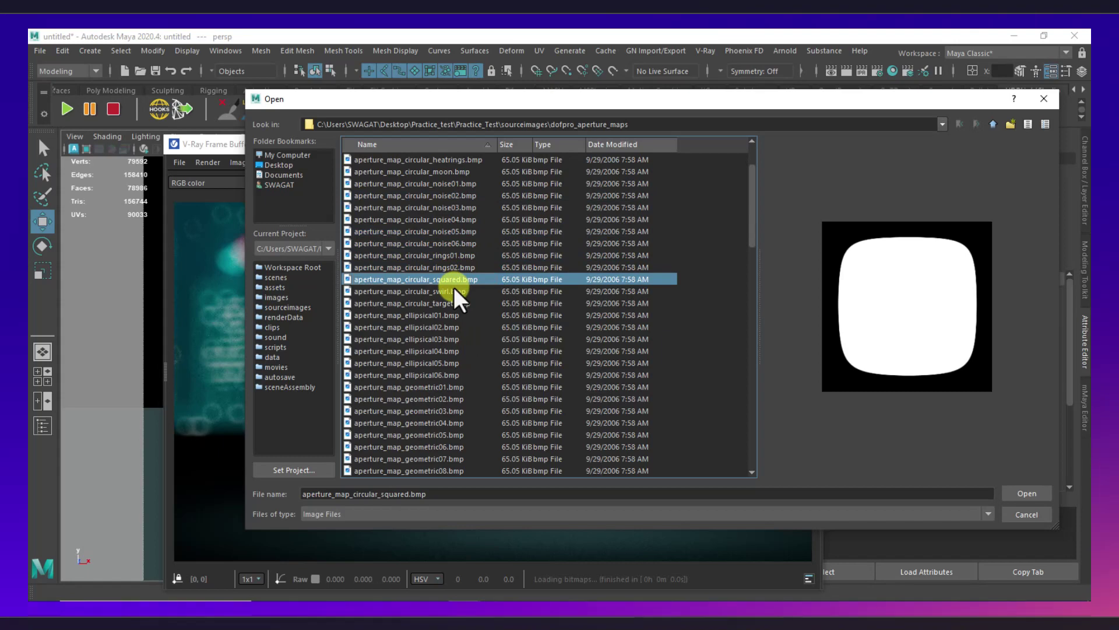
left_click(1042, 492)
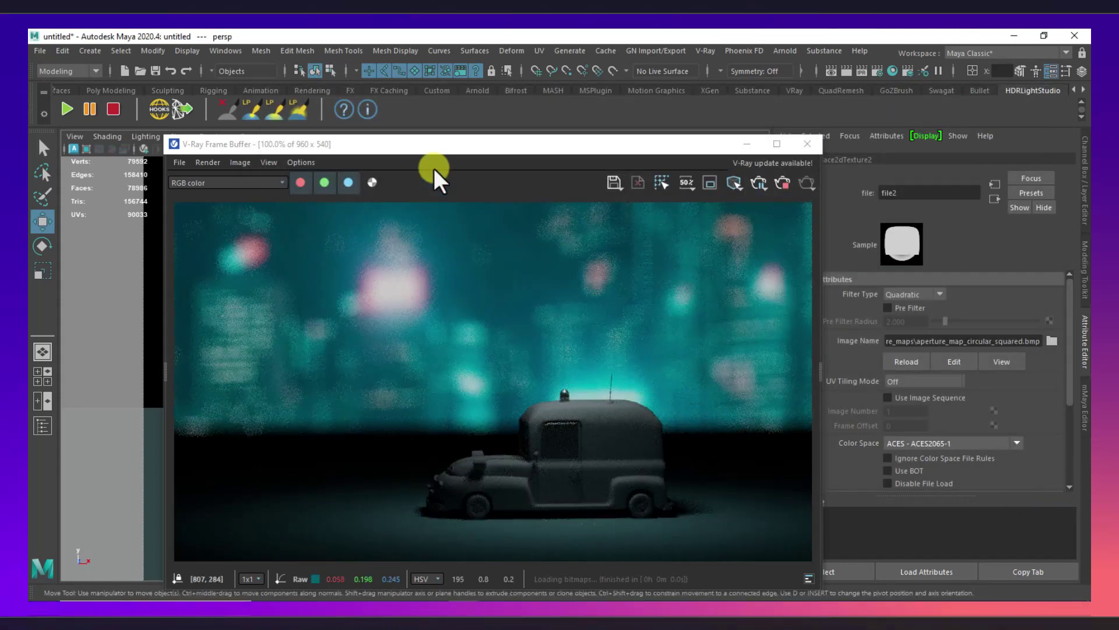
left_click_drag(438, 150, 465, 136)
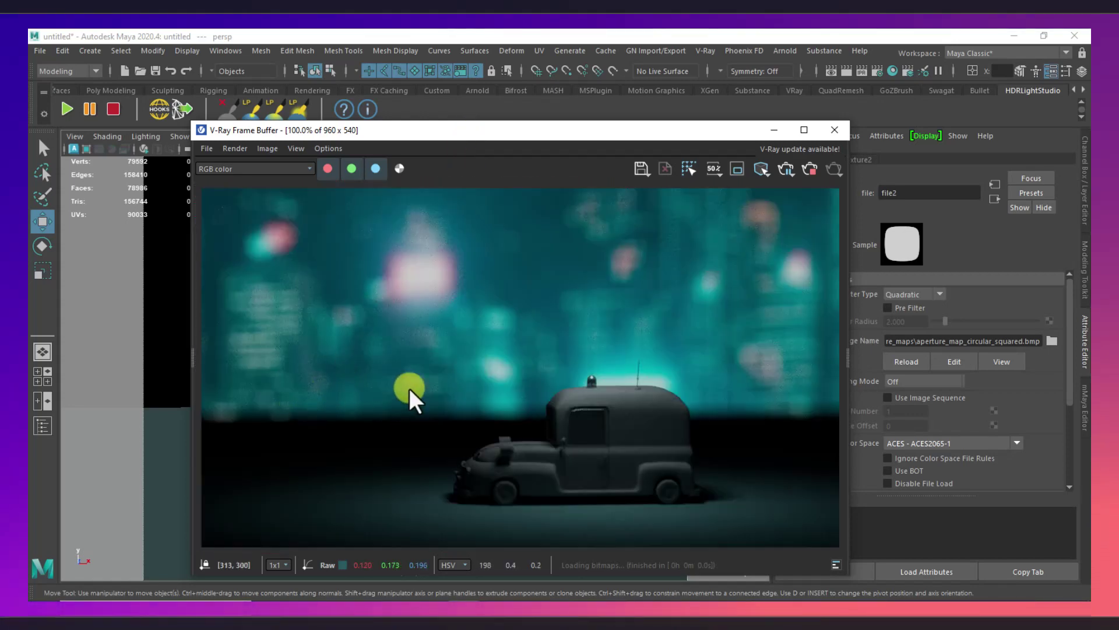
Step: Browse the geometric, aberration and real-world aperture images and load aperture_map_realworld11.bmp into the File texture
left_click(1054, 343)
scroll(514, 325, "down", 9)
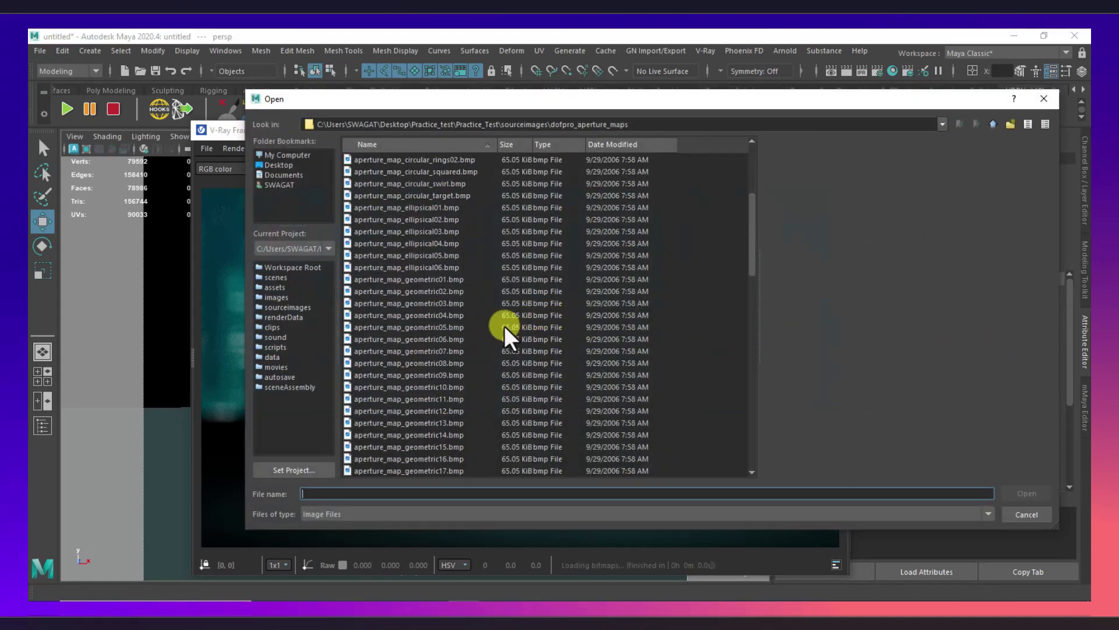
left_click(476, 338)
scroll(475, 350, "down", 3)
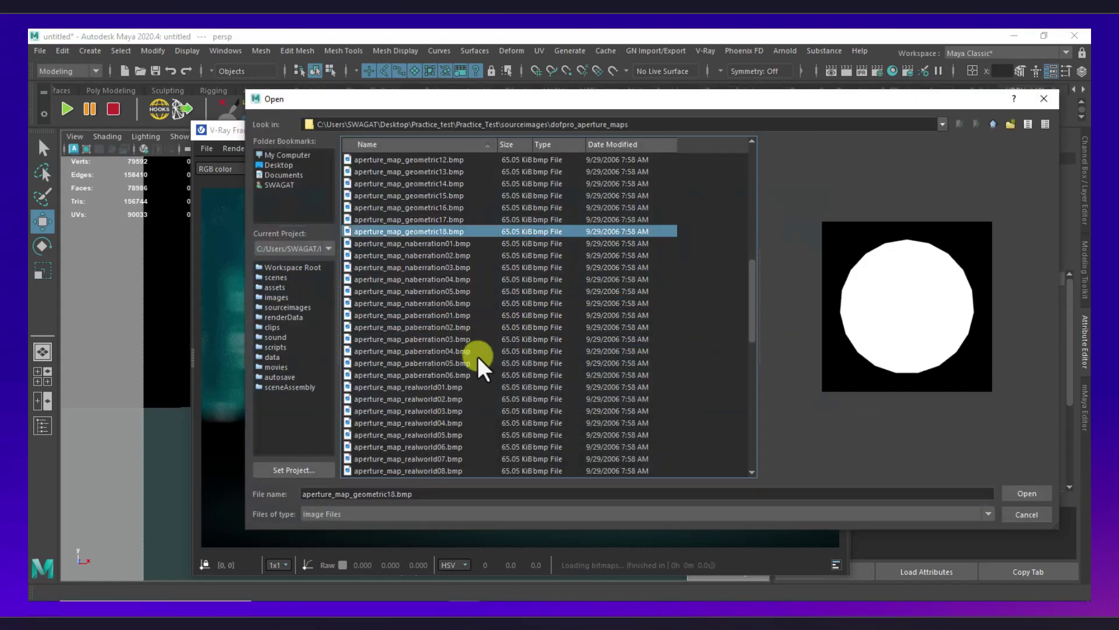
left_click(472, 361)
scroll(473, 362, "down", 4)
left_click(465, 363)
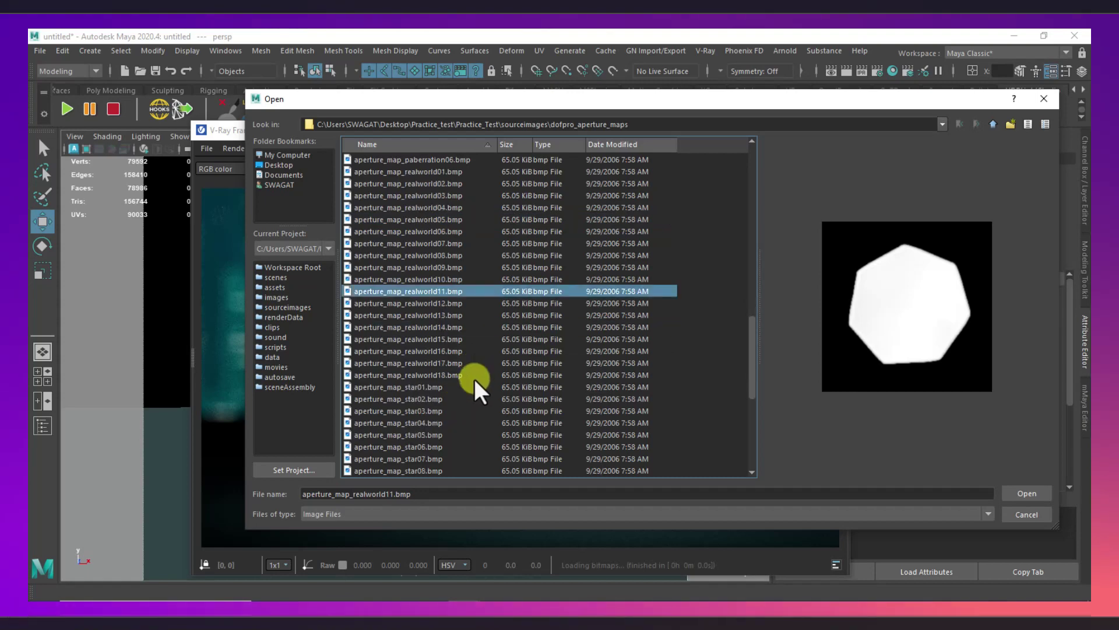
left_click(1029, 493)
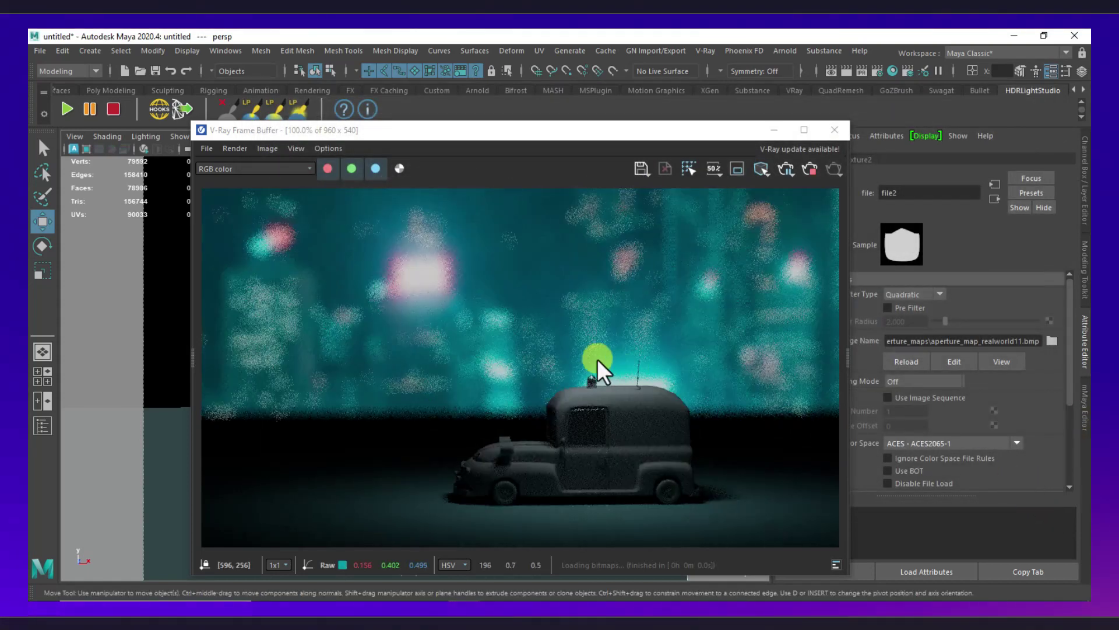
left_click_drag(524, 131, 553, 120)
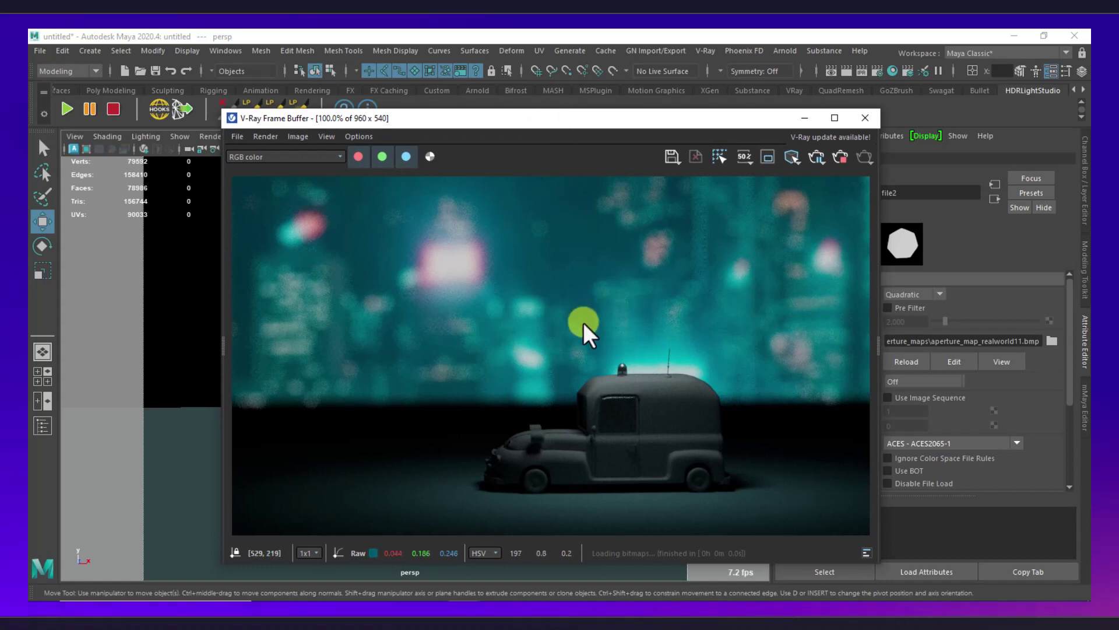